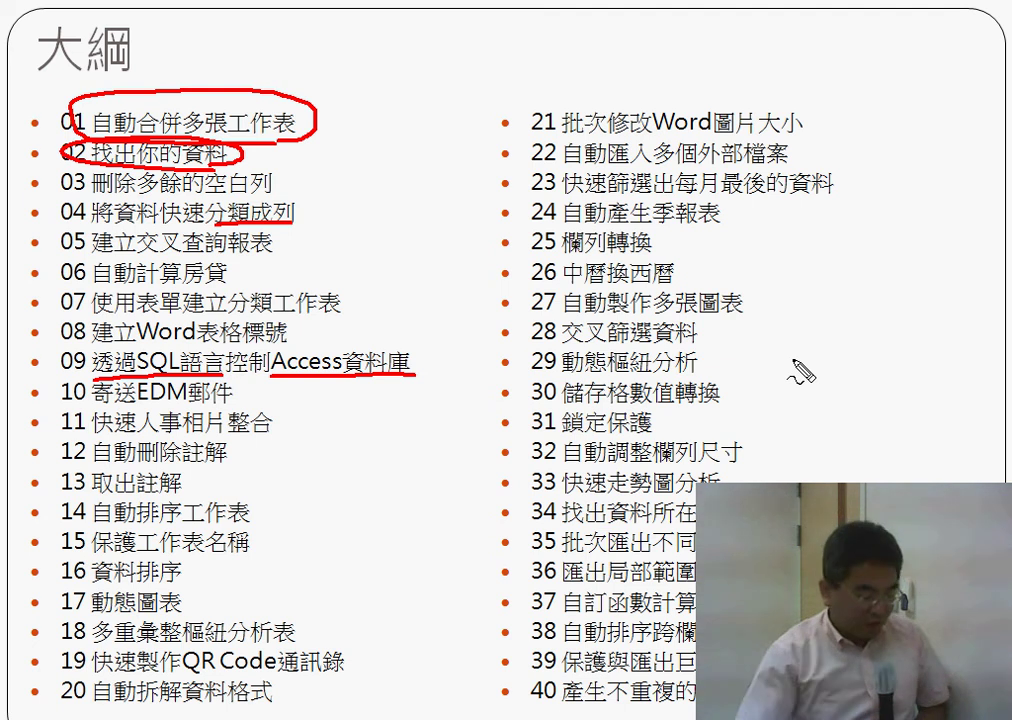
Advance the slide show two slides past the 大綱 slide, end the show and minimize the presentation
{"action": "key", "text": "e"}
{"action": "key", "text": "ctrl+a"}
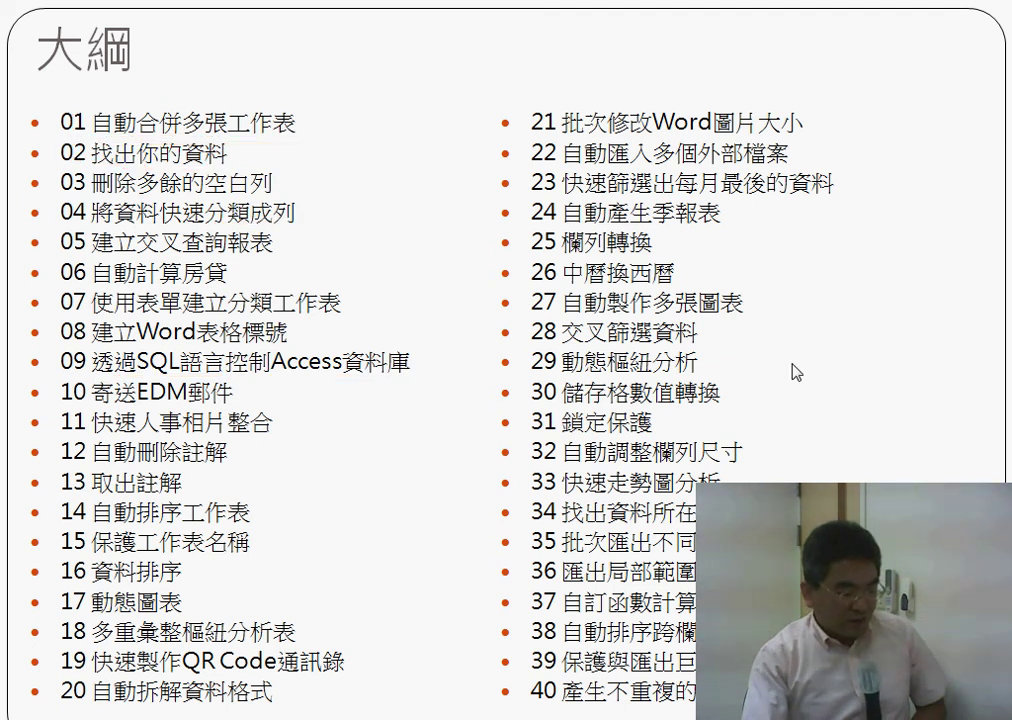
{"action": "key", "text": "Right"}
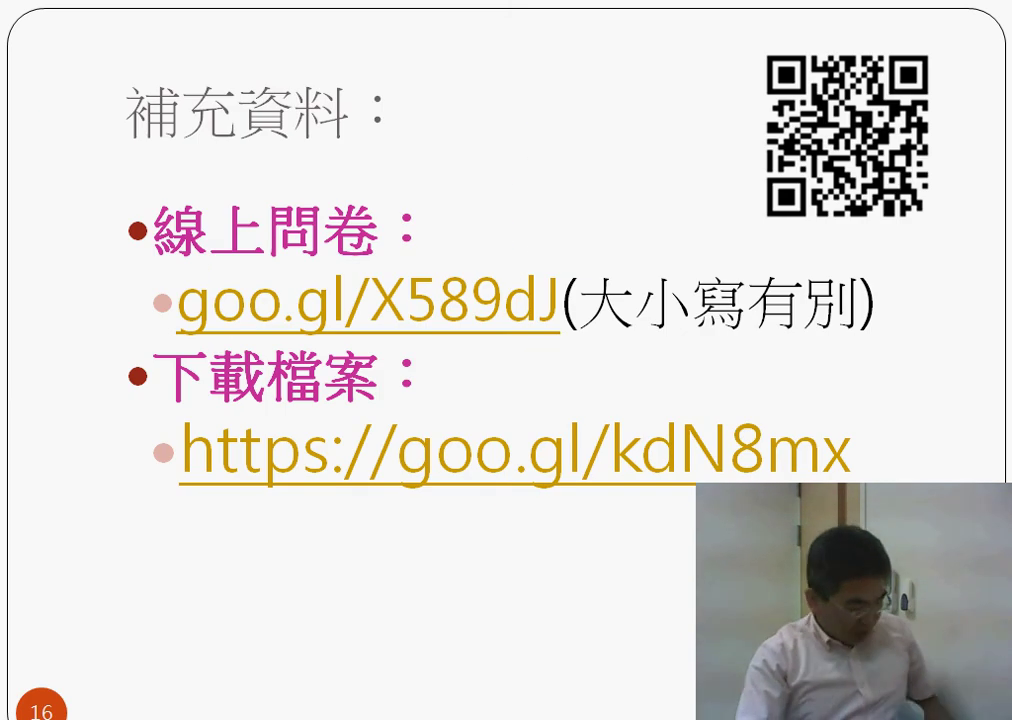
{"action": "key", "text": "Right"}
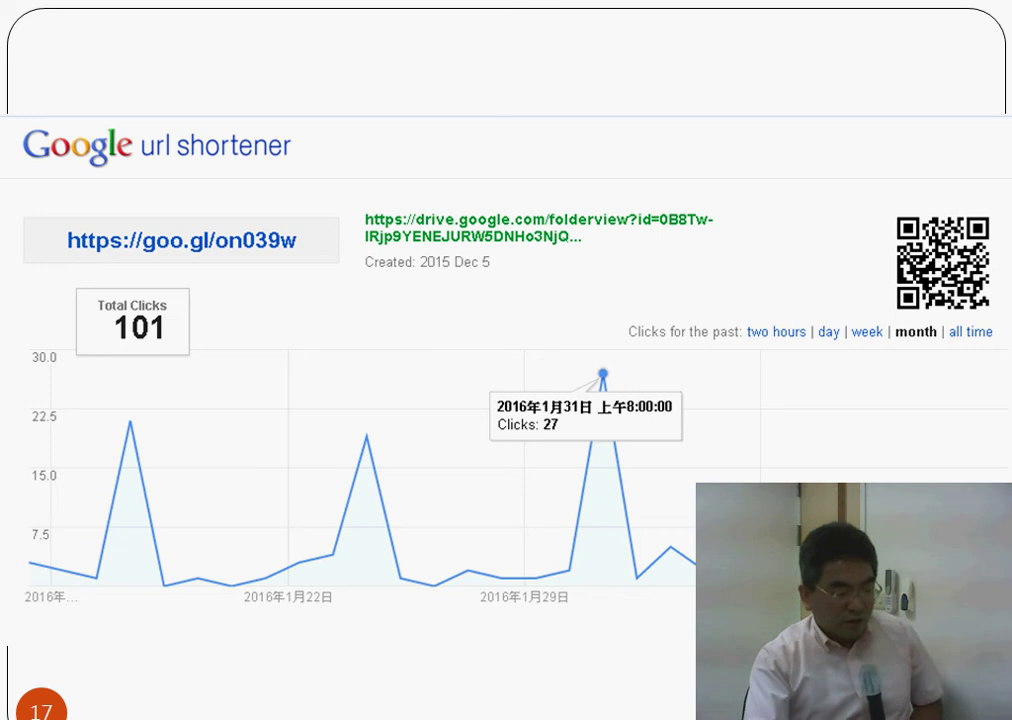
{"action": "key", "text": "Escape"}
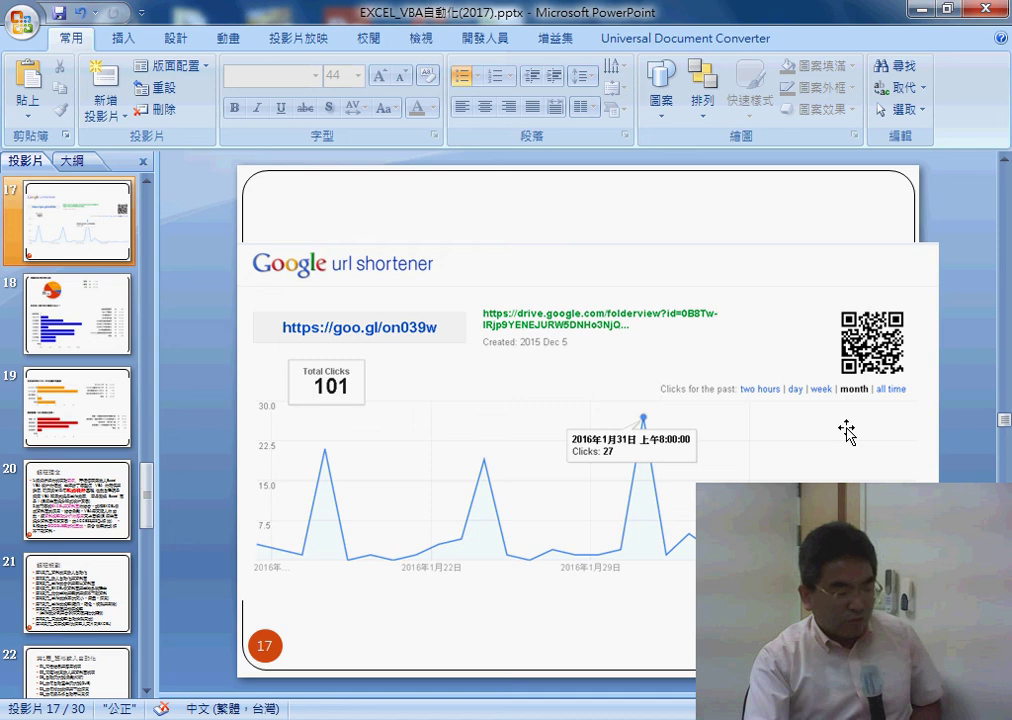
{"action": "left_click", "coordinate": [918, 9]}
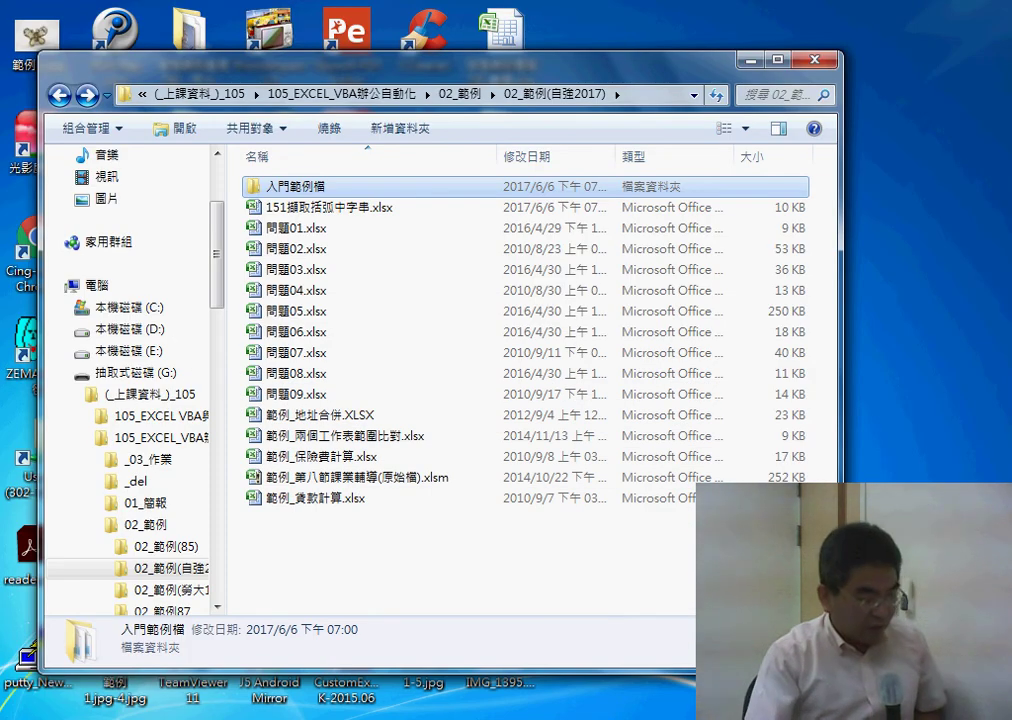
Switch to Google Drive in Chrome and go up to the course folder EXCEL VBA與資料庫雲端設計(進階)(95)
{"action": "mouse_move", "coordinate": [515, 719]}
{"action": "left_click", "coordinate": [578, 617]}
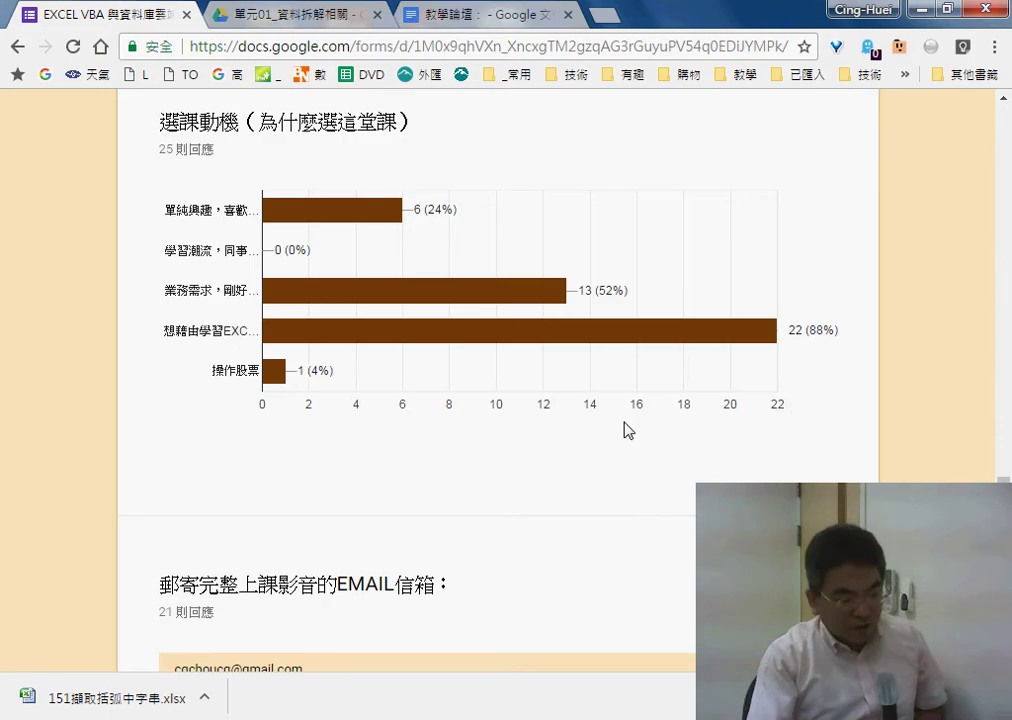
{"action": "left_click", "coordinate": [224, 12]}
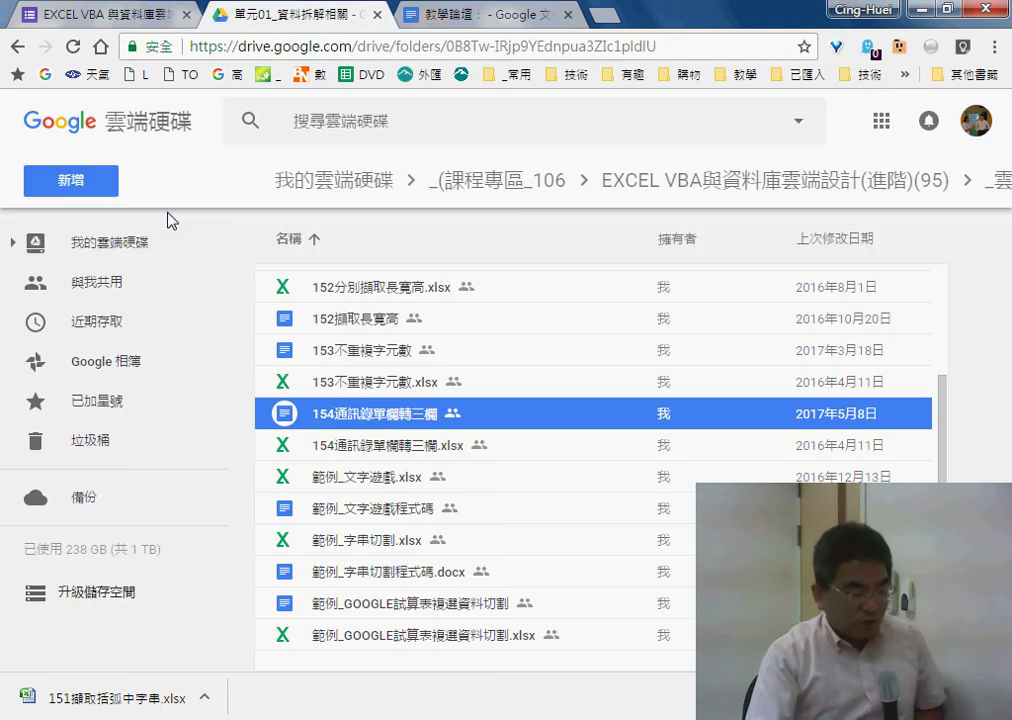
{"action": "left_click", "coordinate": [17, 46]}
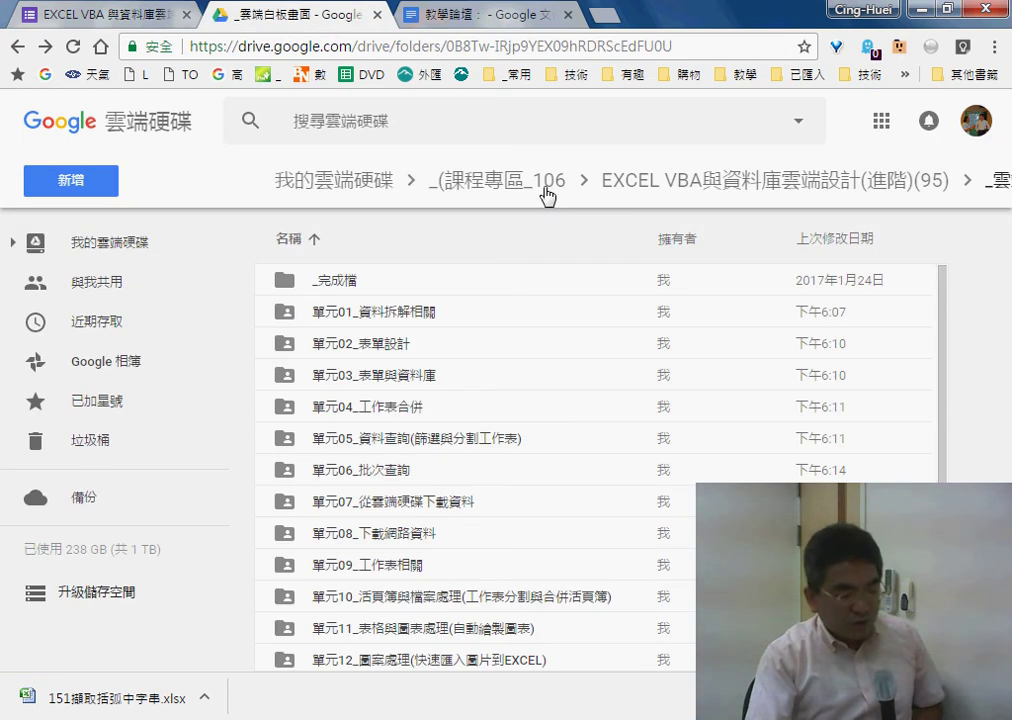
{"action": "left_click", "coordinate": [705, 188]}
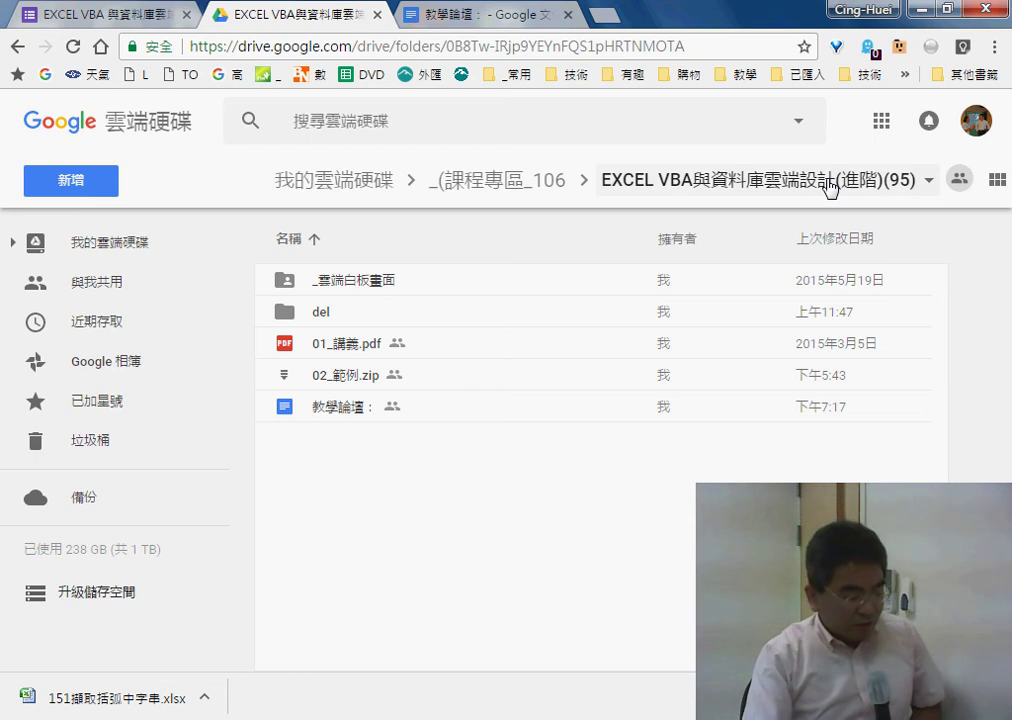
Open the _雲端白板畫面 folder and its subfolder 單元01_資料拆解相關
{"action": "double_click", "coordinate": [370, 281]}
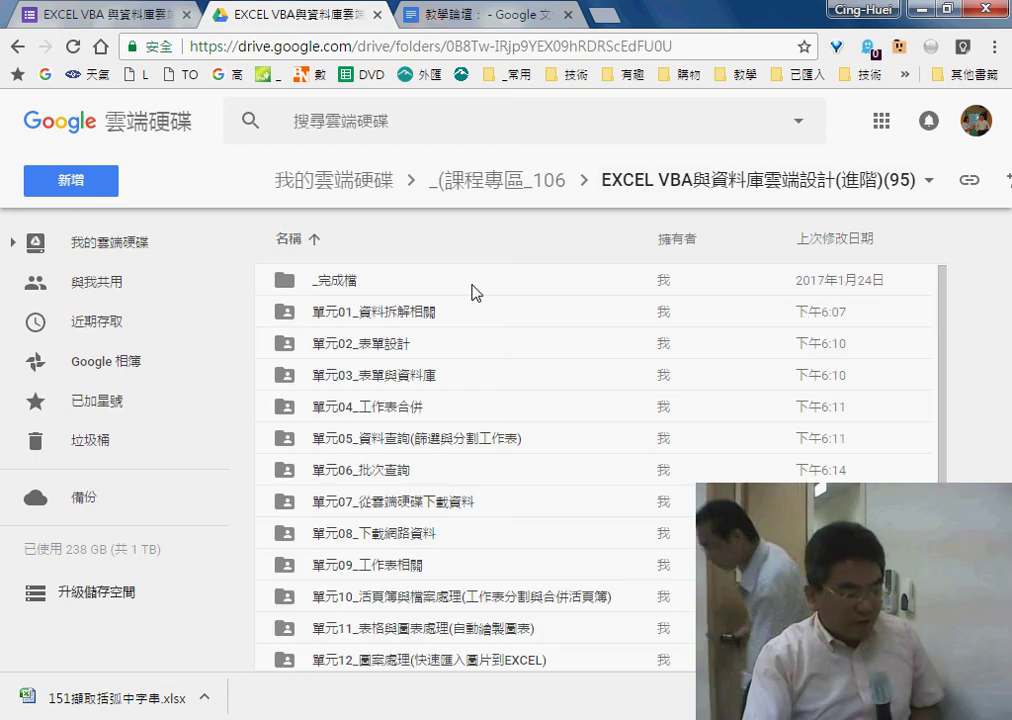
{"action": "left_click", "coordinate": [382, 316]}
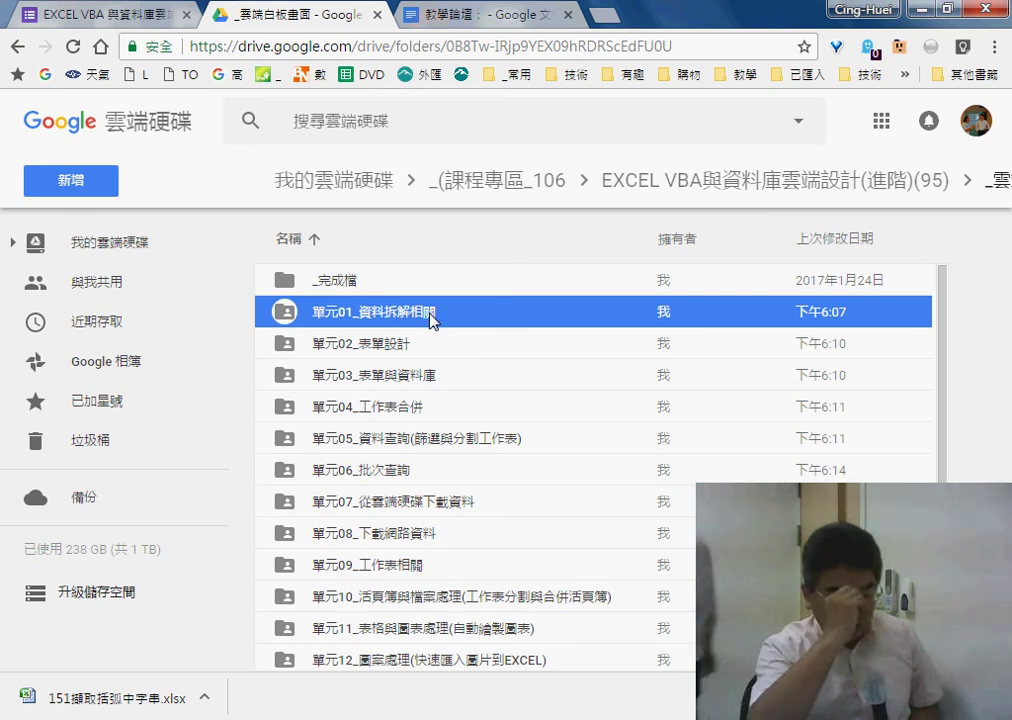
{"action": "double_click", "coordinate": [395, 318]}
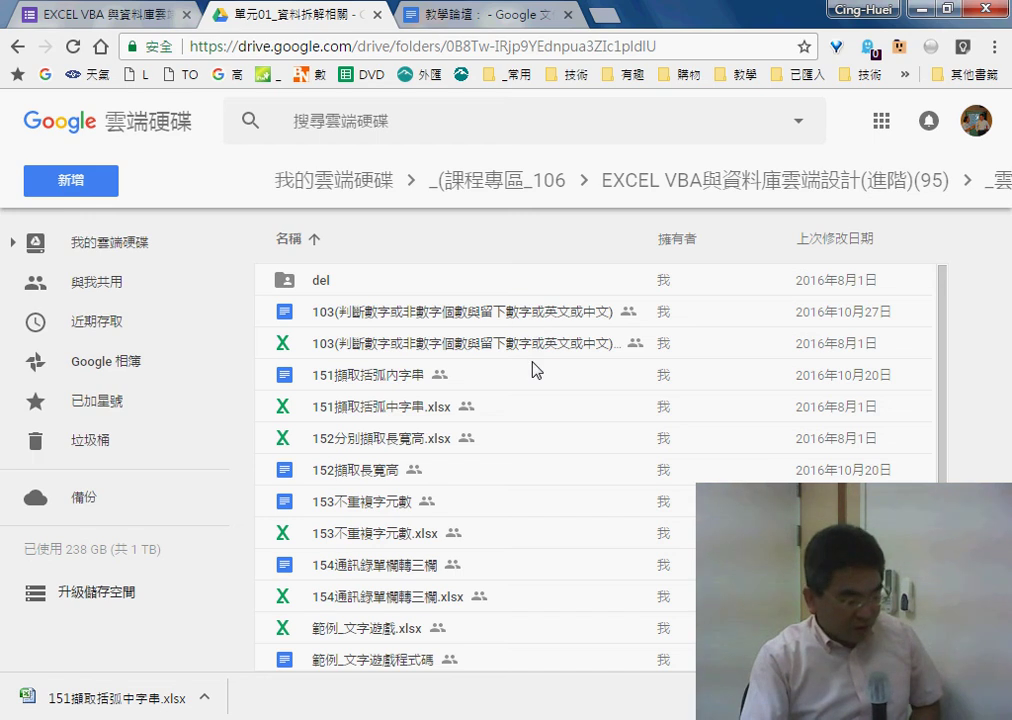
Preview 151擷取括弧中字串.xlsx and start downloading it to the 02_範例(自強2017) folder, then cancel the save
{"action": "scroll", "coordinate": [534, 366], "scroll_direction": "down", "scroll_amount": 1}
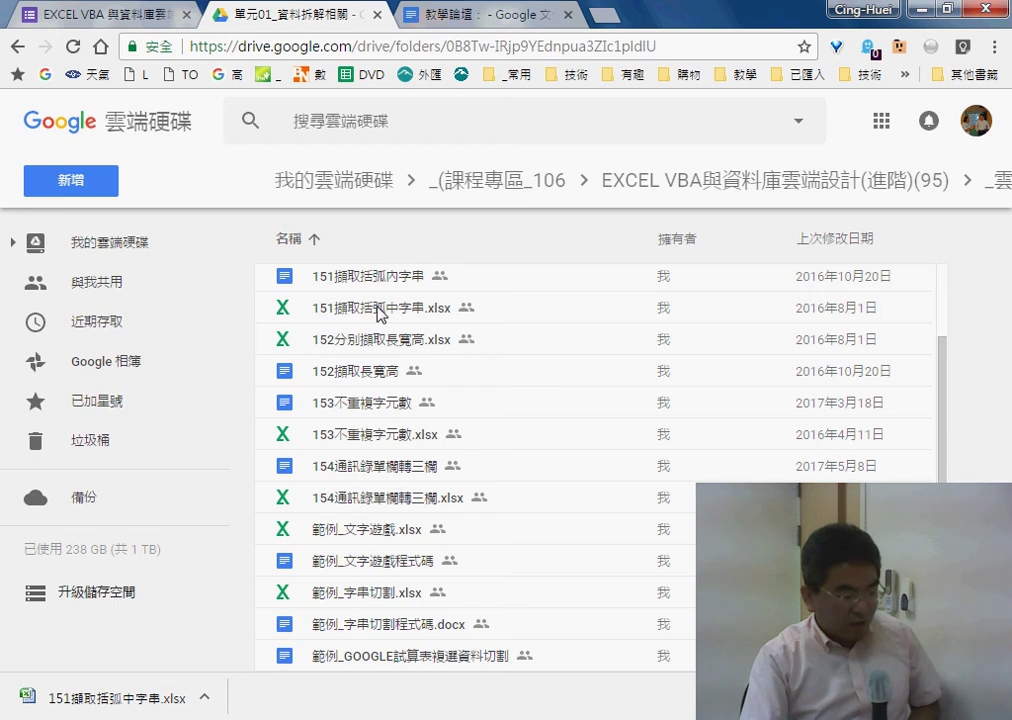
{"action": "left_click", "coordinate": [394, 287]}
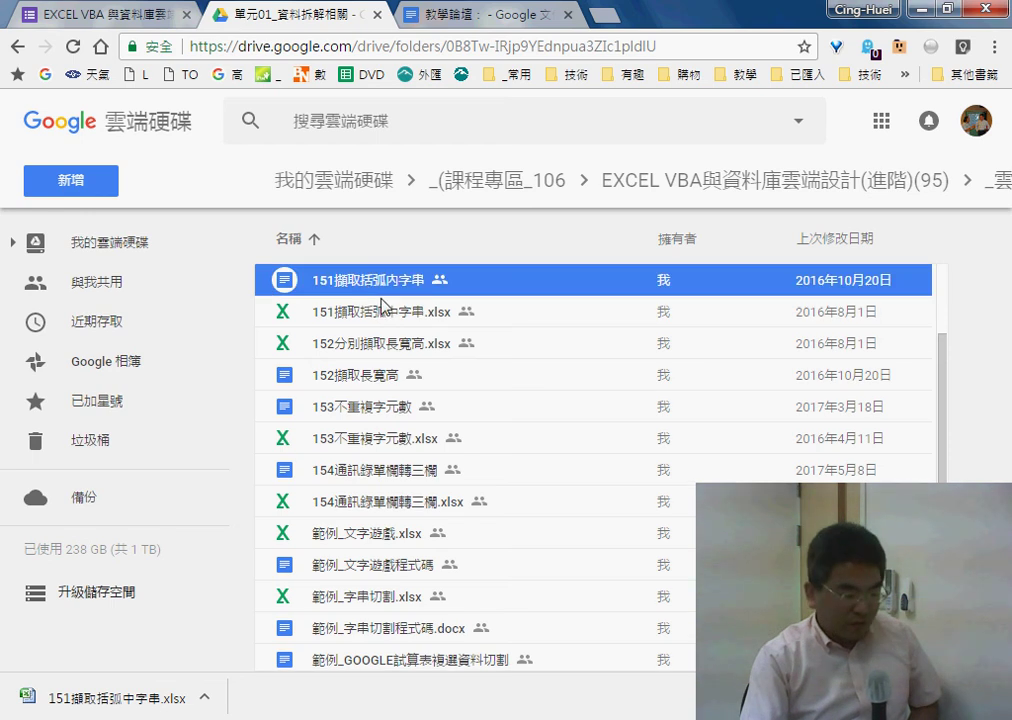
{"action": "left_click", "coordinate": [389, 316]}
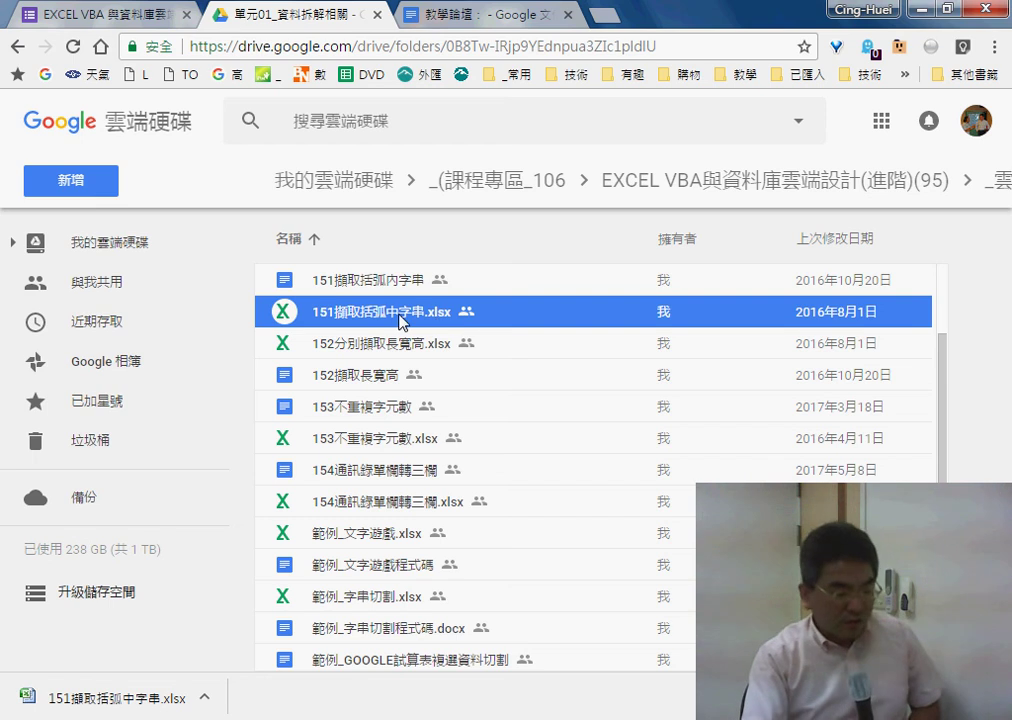
{"action": "double_click", "coordinate": [402, 320]}
{"action": "left_click", "coordinate": [933, 120]}
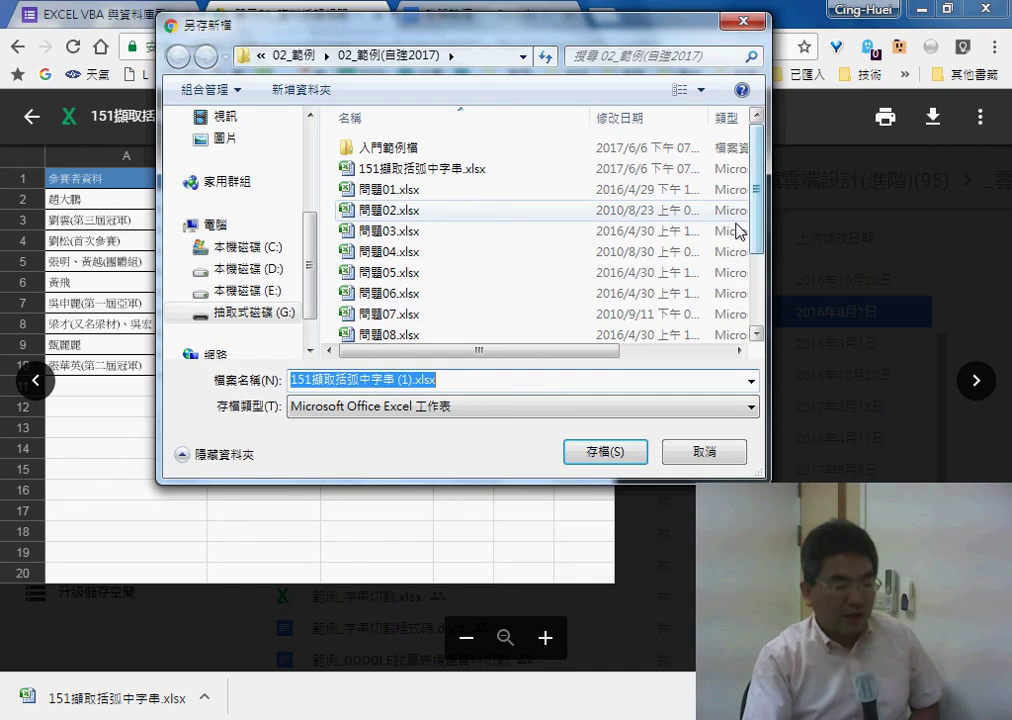
{"action": "left_click", "coordinate": [705, 452]}
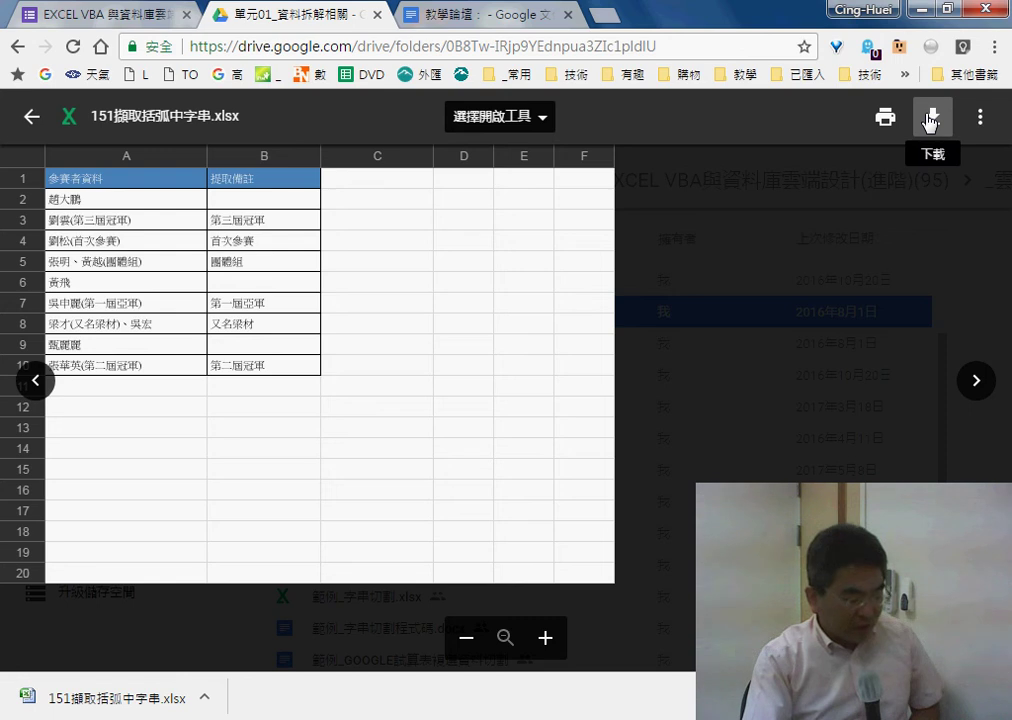
Open the already downloaded 151擷取括弧中字串.xlsx in Excel and inspect the formula in cell B2
{"action": "left_click", "coordinate": [205, 700]}
{"action": "left_click", "coordinate": [245, 574]}
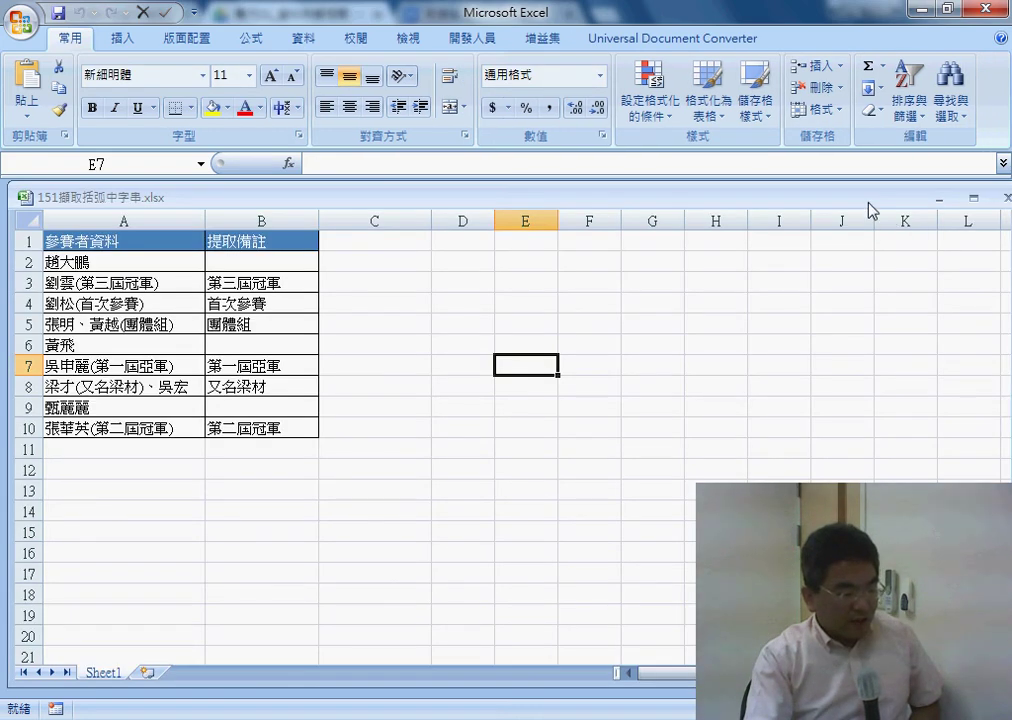
{"action": "left_click_drag", "start_coordinate": [258, 232], "coordinate": [332, 352]}
{"action": "left_click", "coordinate": [258, 233]}
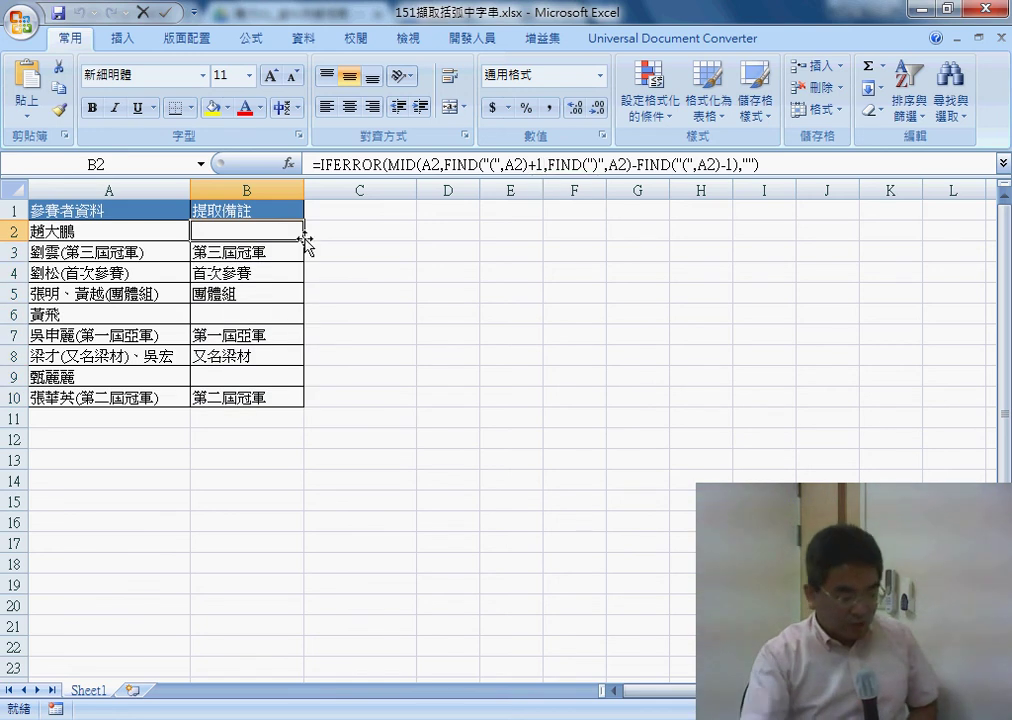
Clear the formulas from B2:B10 in the 提取備註 column
{"action": "left_click_drag", "start_coordinate": [212, 237], "coordinate": [264, 392]}
{"action": "key", "text": "Delete"}
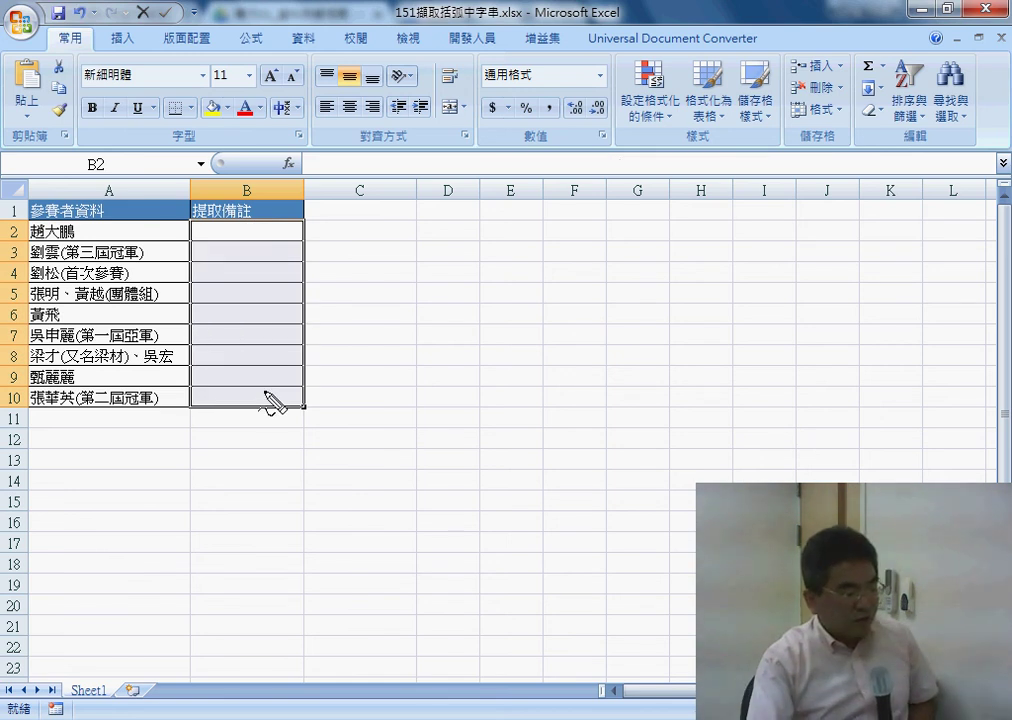
{"action": "mouse_move", "coordinate": [110, 168]}
{"action": "left_mouse_down"}
{"action": "mouse_move", "coordinate": [100, 198]}
{"action": "mouse_move", "coordinate": [120, 212]}
{"action": "left_mouse_up"}
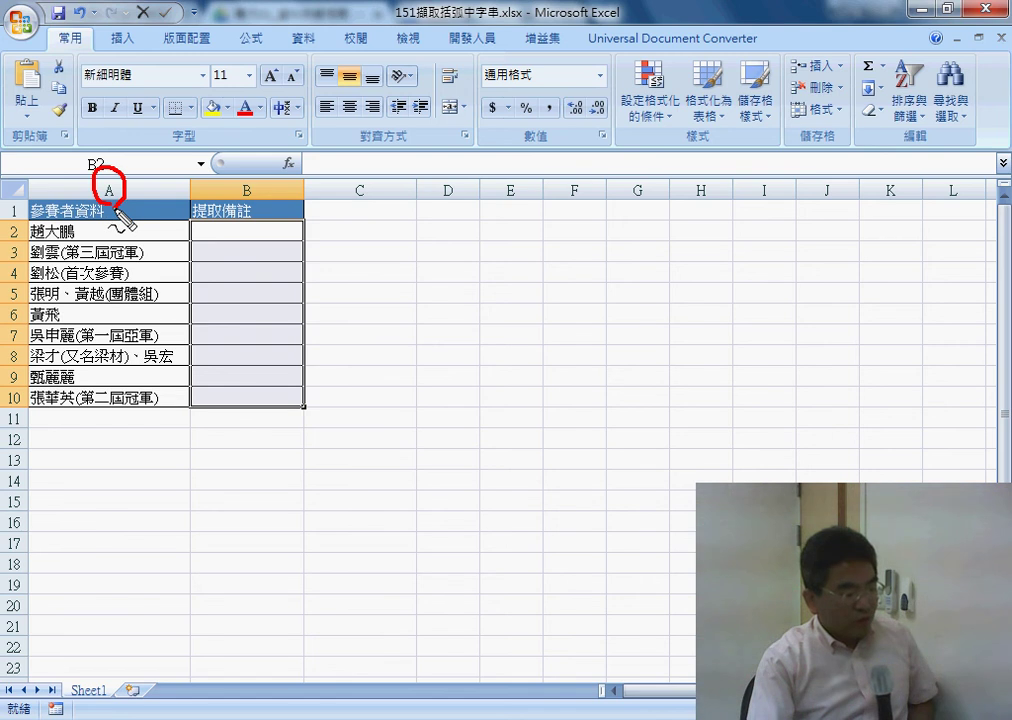
{"action": "left_click_drag", "start_coordinate": [64, 242], "coordinate": [62, 257]}
{"action": "mouse_move", "coordinate": [134, 243]}
{"action": "left_mouse_down"}
{"action": "mouse_move", "coordinate": [134, 258]}
{"action": "mouse_move", "coordinate": [142, 211]}
{"action": "mouse_move", "coordinate": [222, 235]}
{"action": "left_mouse_up"}
{"action": "left_click_drag", "start_coordinate": [64, 281], "coordinate": [238, 272]}
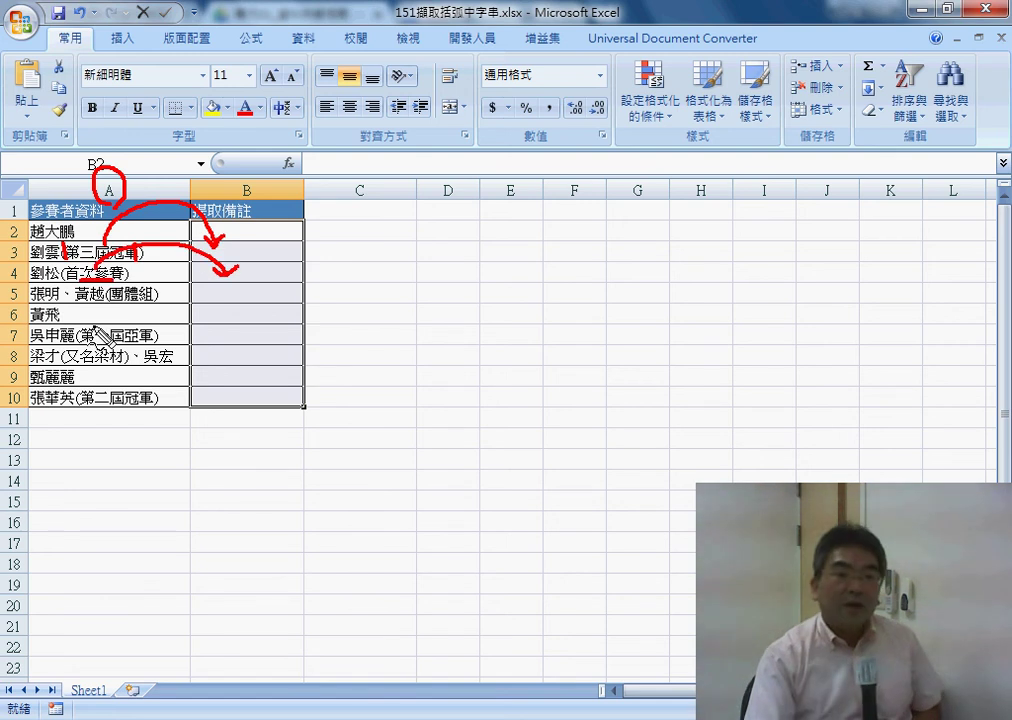
{"action": "mouse_move", "coordinate": [98, 309]}
{"action": "left_mouse_down"}
{"action": "mouse_move", "coordinate": [80, 322]}
{"action": "mouse_move", "coordinate": [100, 308]}
{"action": "left_mouse_up"}
{"action": "mouse_move", "coordinate": [236, 326]}
{"action": "left_mouse_down"}
{"action": "mouse_move", "coordinate": [206, 324]}
{"action": "mouse_move", "coordinate": [248, 330]}
{"action": "left_mouse_up"}
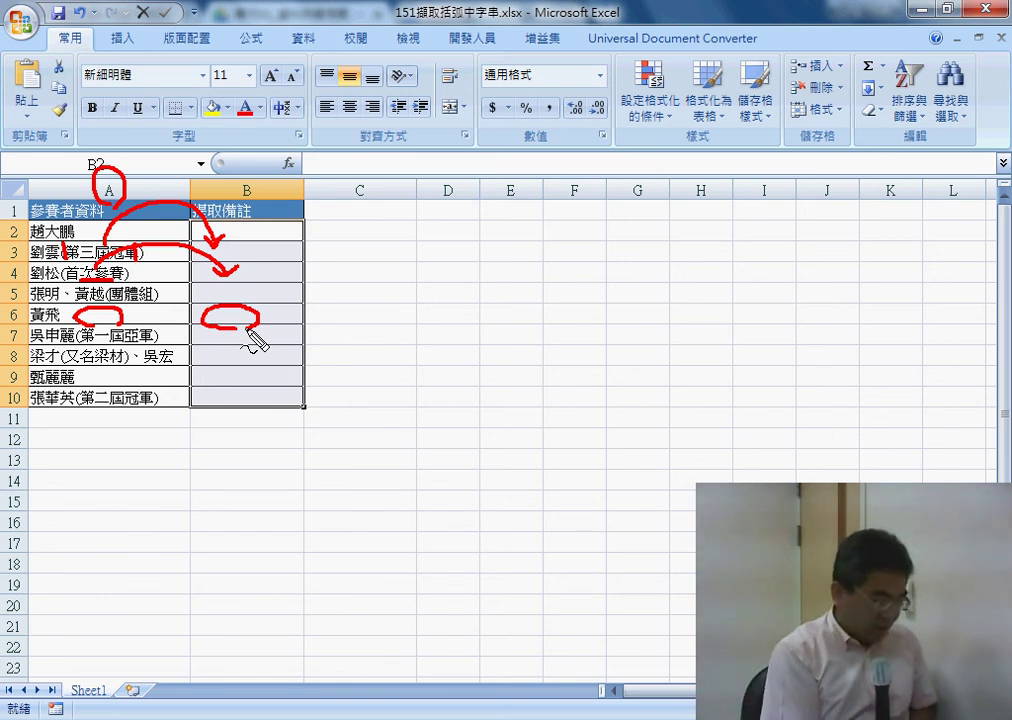
Undo the deletion in B2:B10 to view the extracted remarks, and clear the range again
{"action": "key", "text": "Escape"}
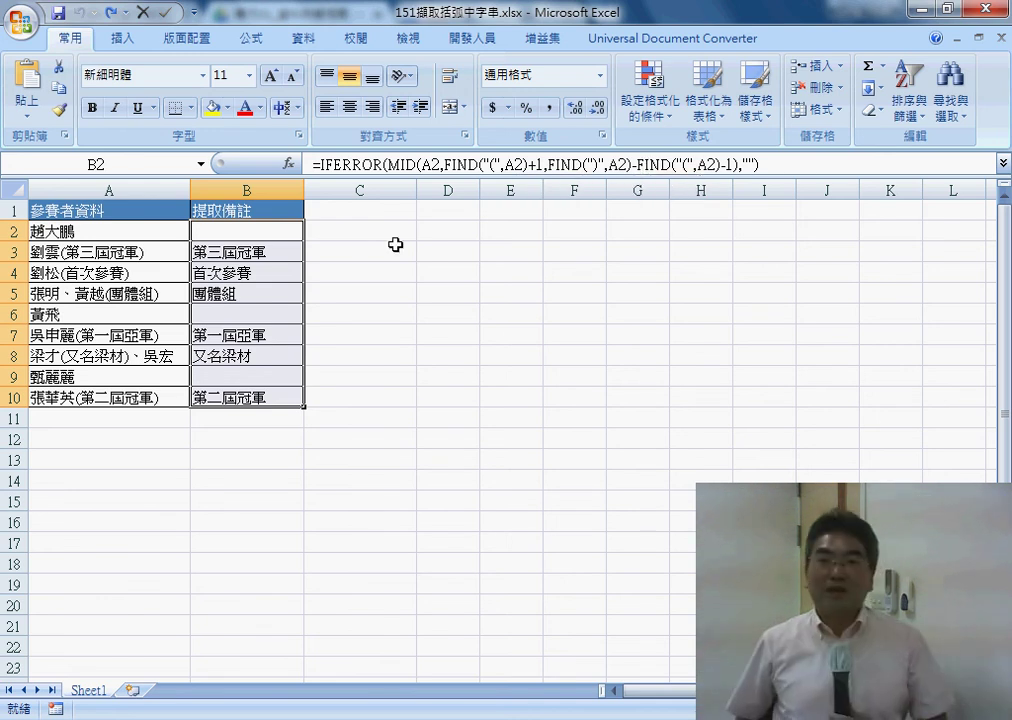
{"action": "key", "text": "Delete"}
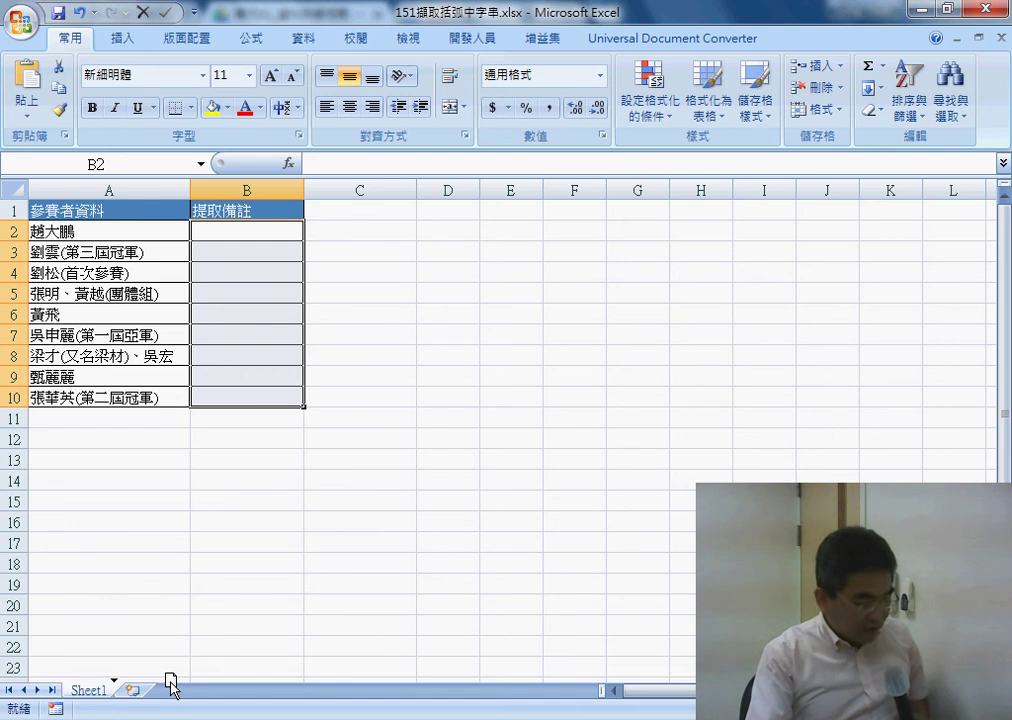
{"action": "left_click_drag", "start_coordinate": [170, 684], "coordinate": [168, 694]}
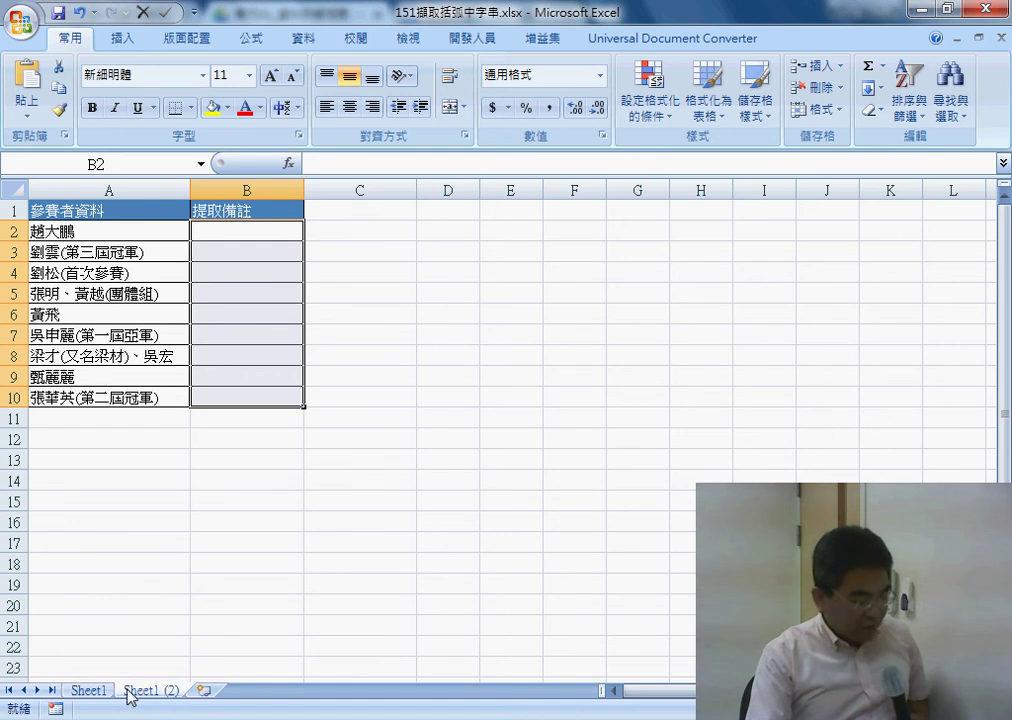
{"action": "right_click", "coordinate": [149, 691]}
{"action": "left_click", "coordinate": [232, 481]}
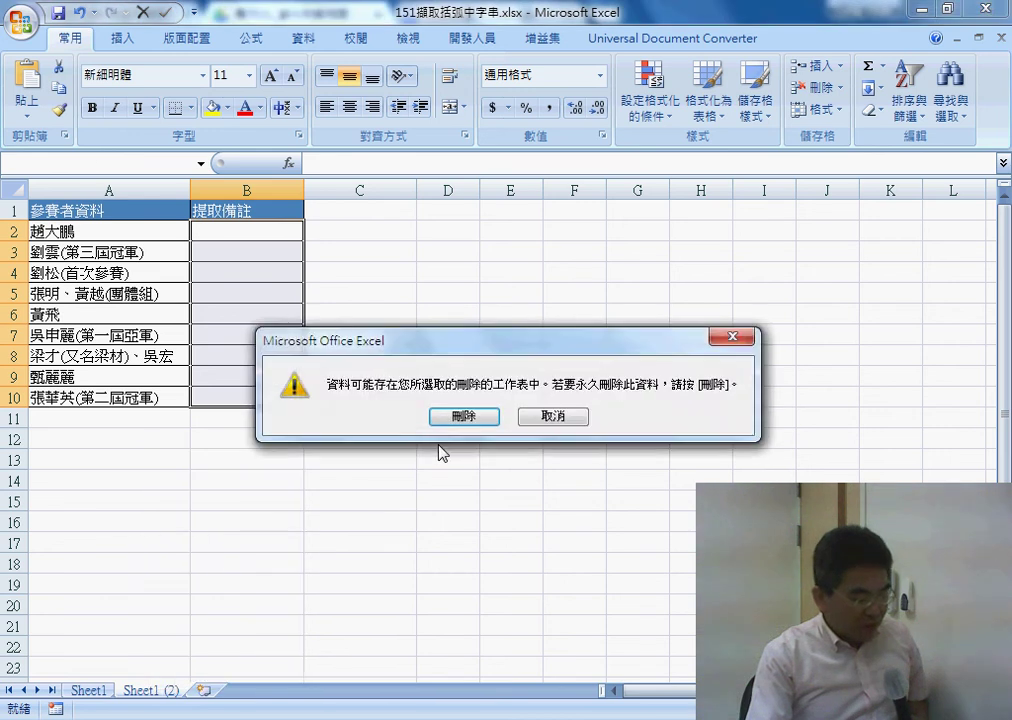
{"action": "left_click", "coordinate": [462, 416]}
Duplicate Sheet1 after itself and rename the copy VBA
{"action": "mouse_move", "coordinate": [110, 688]}
{"action": "left_mouse_down"}
{"action": "mouse_move", "coordinate": [194, 670]}
{"action": "mouse_move", "coordinate": [212, 679]}
{"action": "left_mouse_up"}
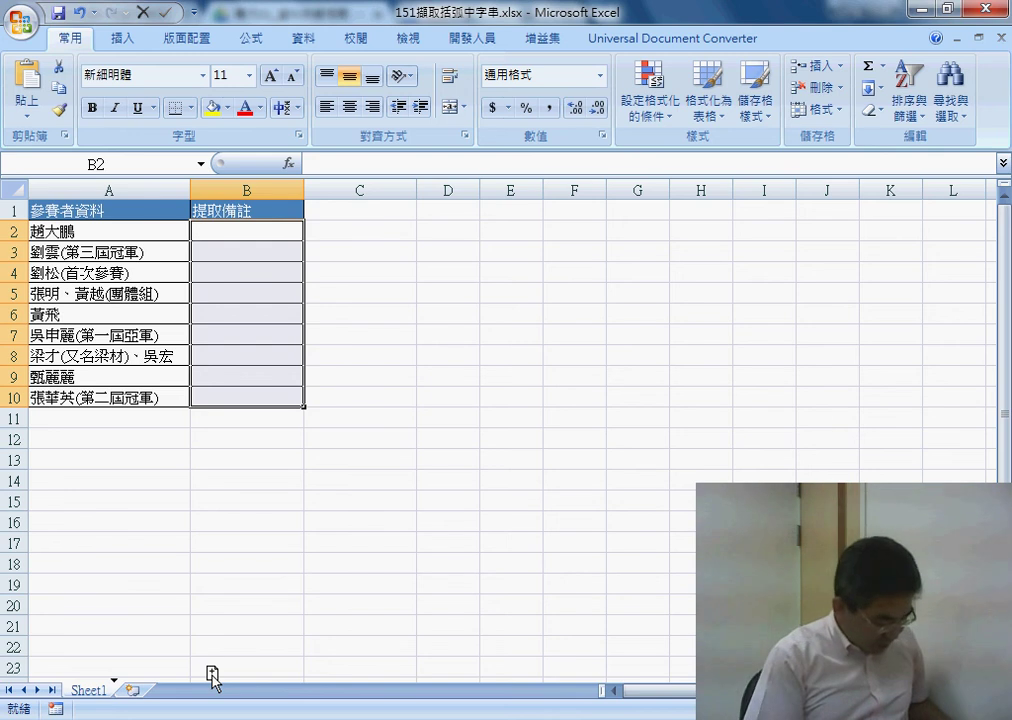
{"action": "left_click_drag", "start_coordinate": [212, 679], "coordinate": [211, 684]}
{"action": "double_click", "coordinate": [147, 690]}
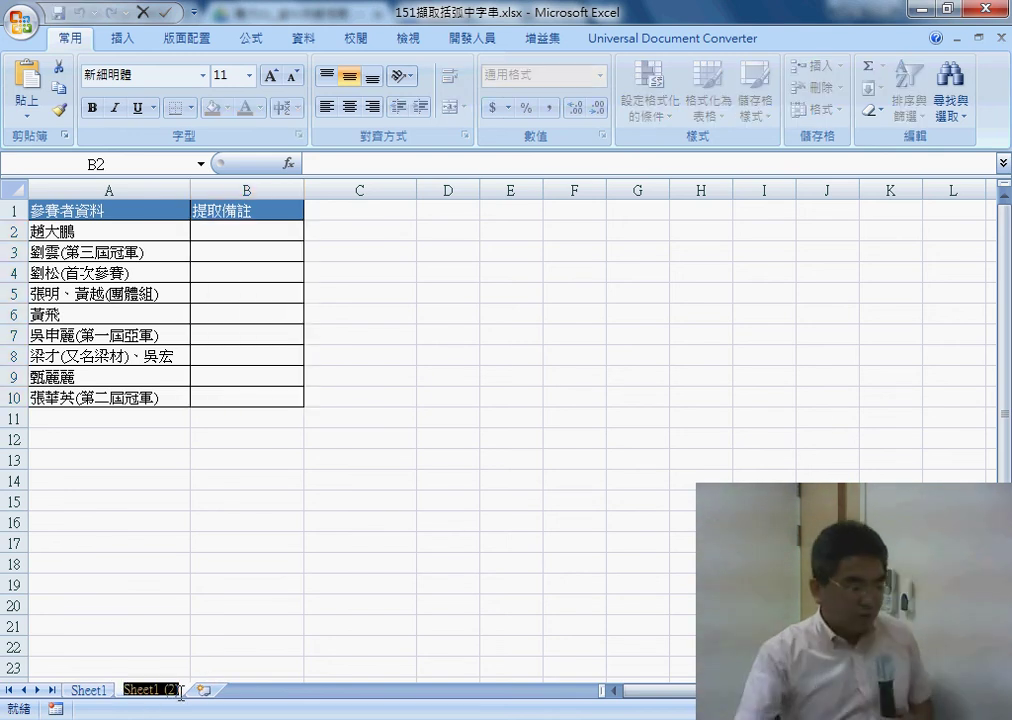
{"action": "type", "text": "VBA"}
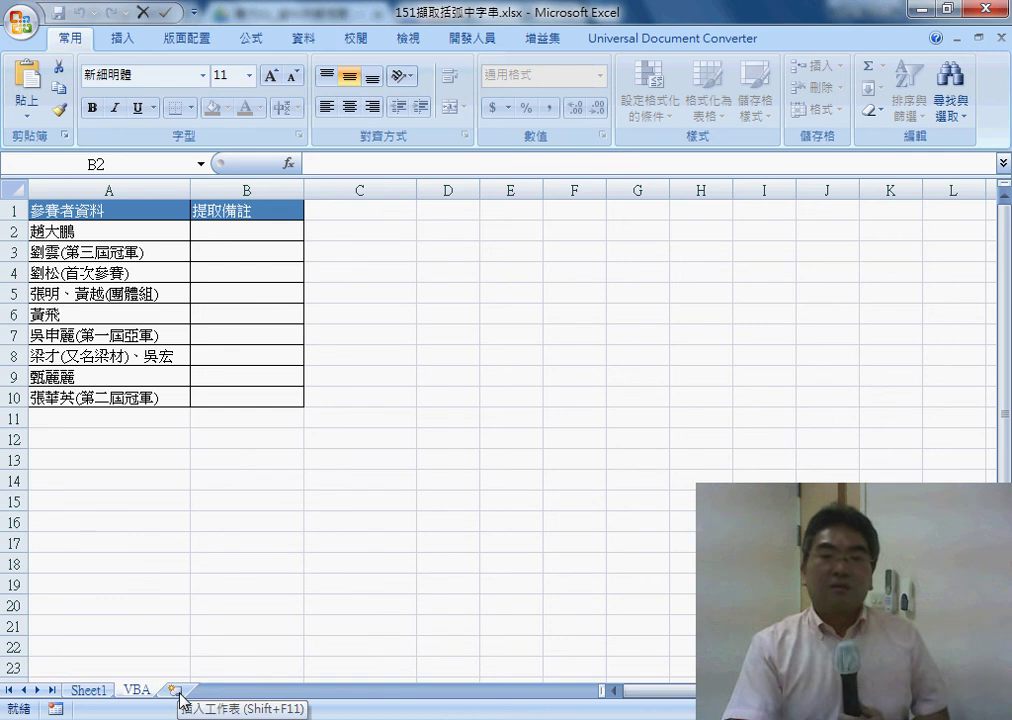
{"action": "key", "text": "Return"}
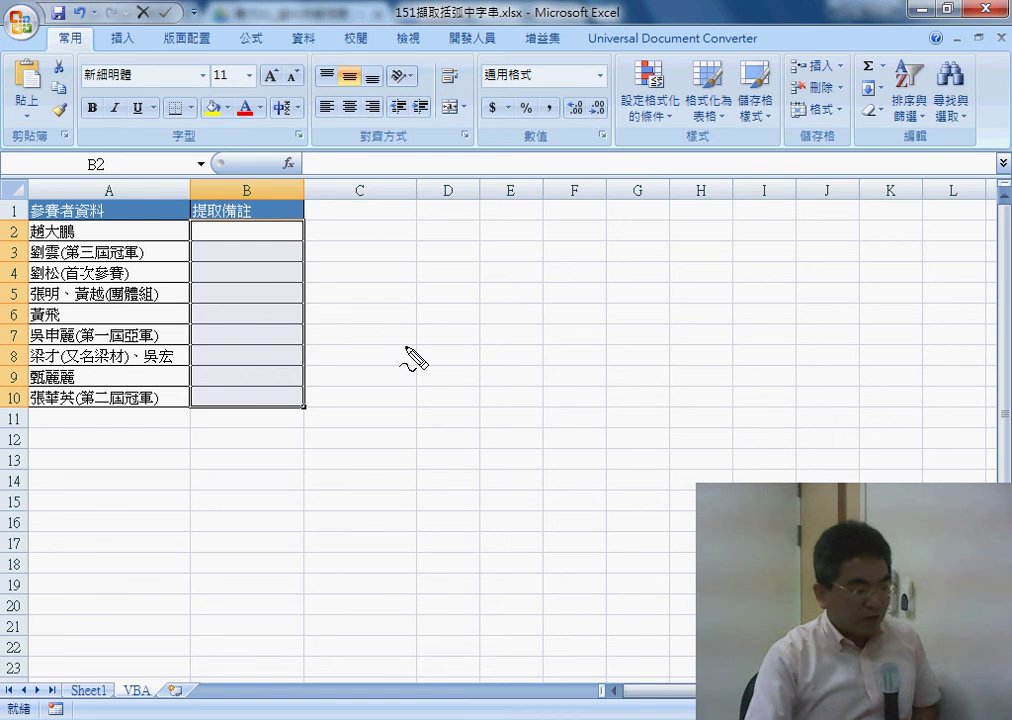
{"action": "mouse_move", "coordinate": [368, 254]}
{"action": "left_mouse_down"}
{"action": "mouse_move", "coordinate": [368, 224]}
{"action": "mouse_move", "coordinate": [378, 222]}
{"action": "mouse_move", "coordinate": [456, 225]}
{"action": "mouse_move", "coordinate": [452, 251]}
{"action": "left_mouse_up"}
{"action": "left_click_drag", "start_coordinate": [375, 253], "coordinate": [452, 252]}
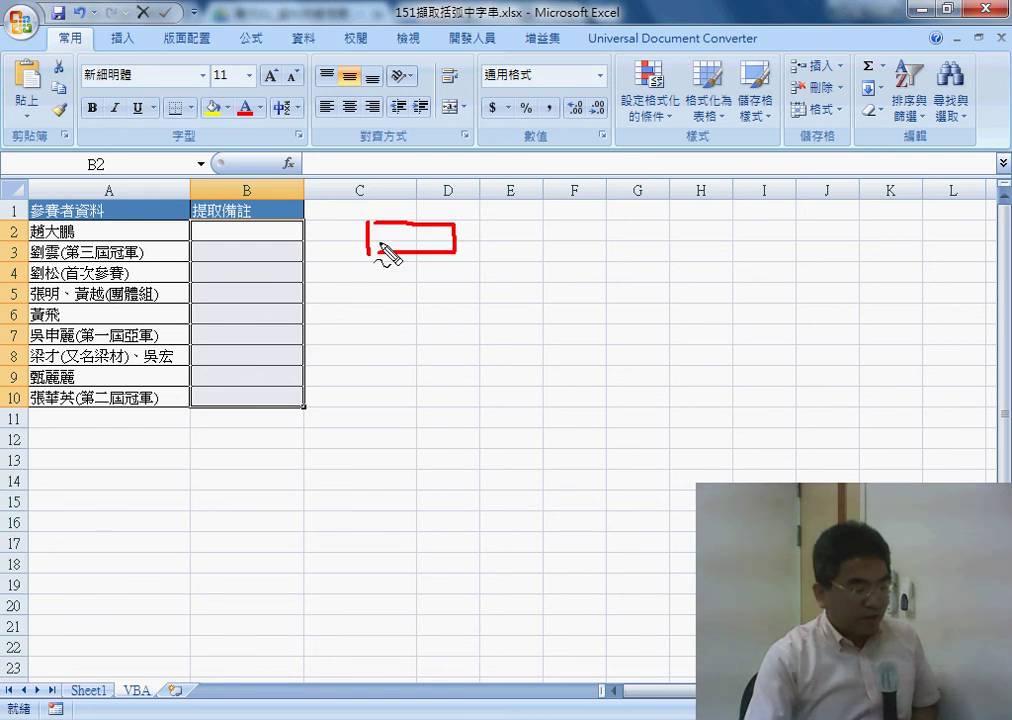
{"action": "left_click_drag", "start_coordinate": [253, 224], "coordinate": [253, 310]}
{"action": "left_click_drag", "start_coordinate": [242, 290], "coordinate": [268, 292]}
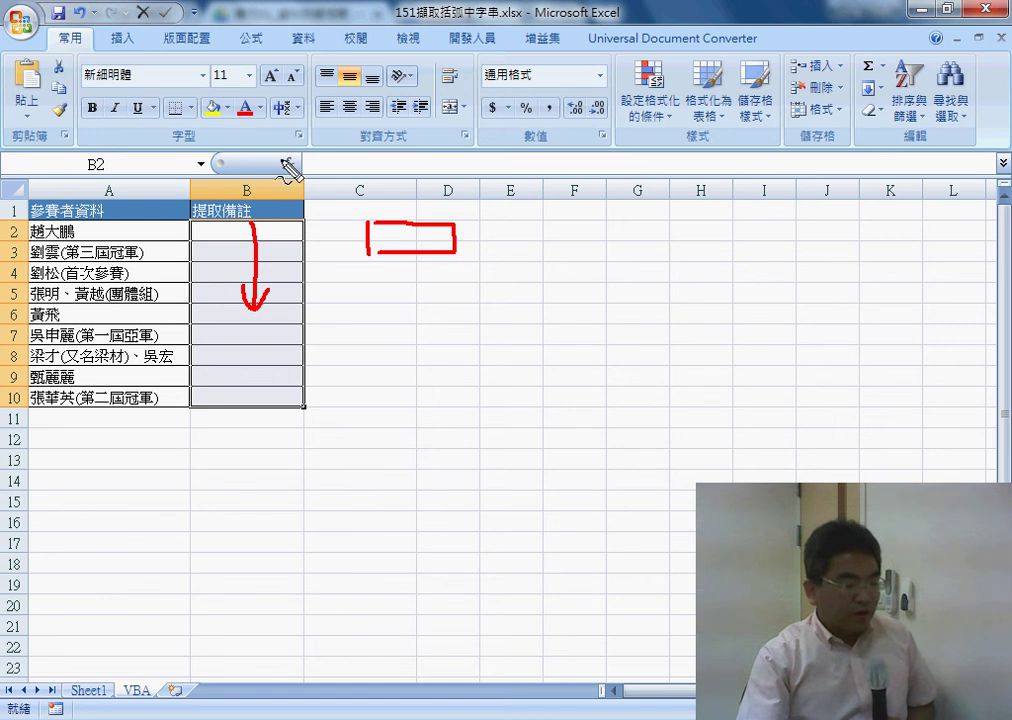
{"action": "mouse_move", "coordinate": [298, 148]}
{"action": "left_mouse_down"}
{"action": "mouse_move", "coordinate": [276, 160]}
{"action": "mouse_move", "coordinate": [308, 172]}
{"action": "left_mouse_up"}
{"action": "left_click_drag", "start_coordinate": [378, 103], "coordinate": [306, 152]}
{"action": "left_click_drag", "start_coordinate": [306, 152], "coordinate": [336, 150]}
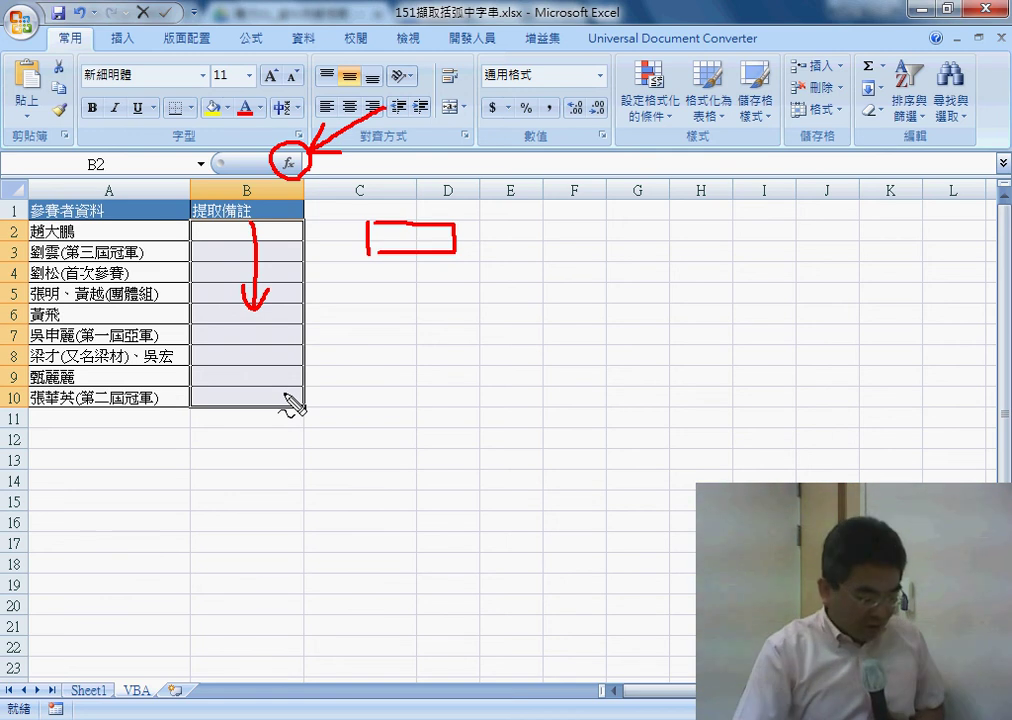
{"action": "key", "text": "Escape"}
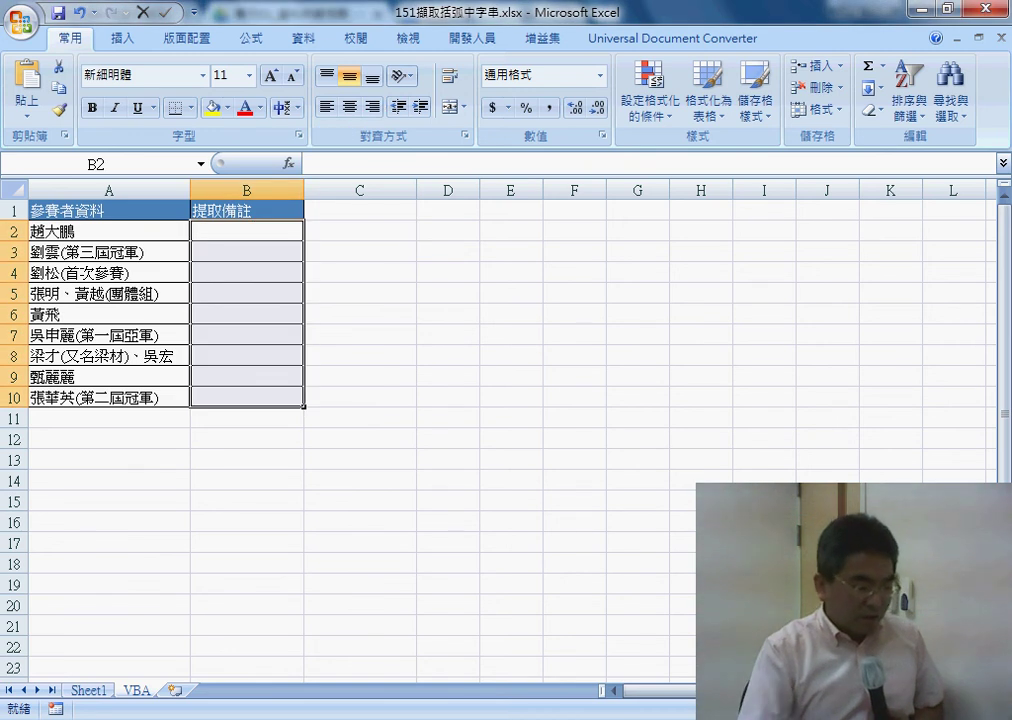
Switch to Google Drive in Chrome, close the 151擷取括弧中字串.xlsx preview, and look over the folder's exercise workbooks numbered 103 to 154
{"action": "left_click", "coordinate": [540, 630]}
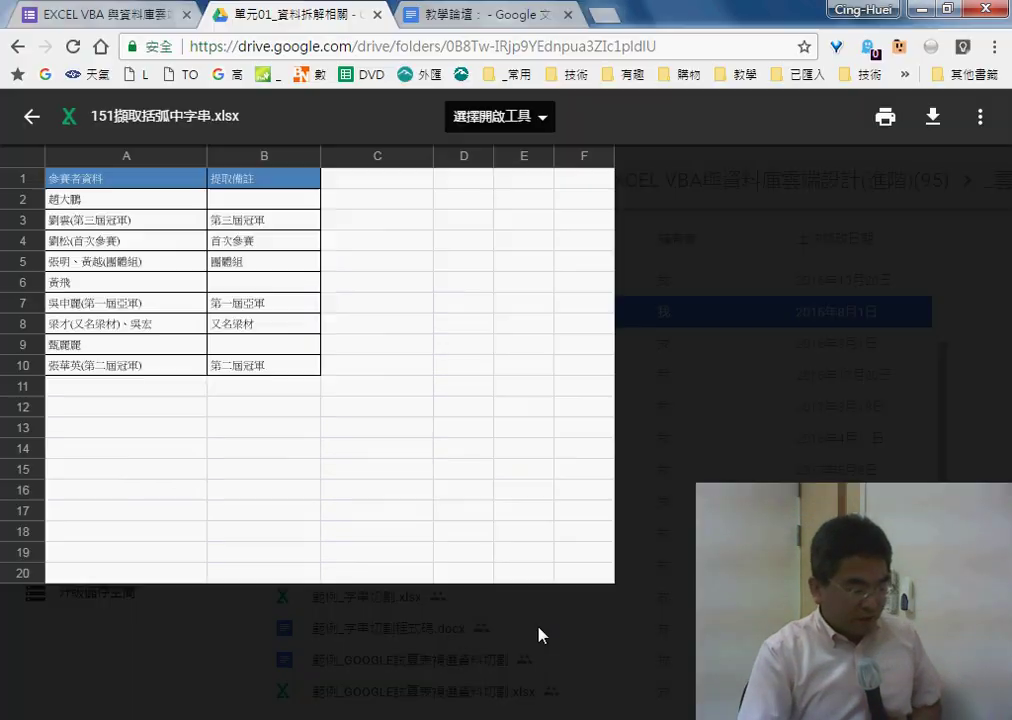
{"action": "left_click", "coordinate": [32, 116]}
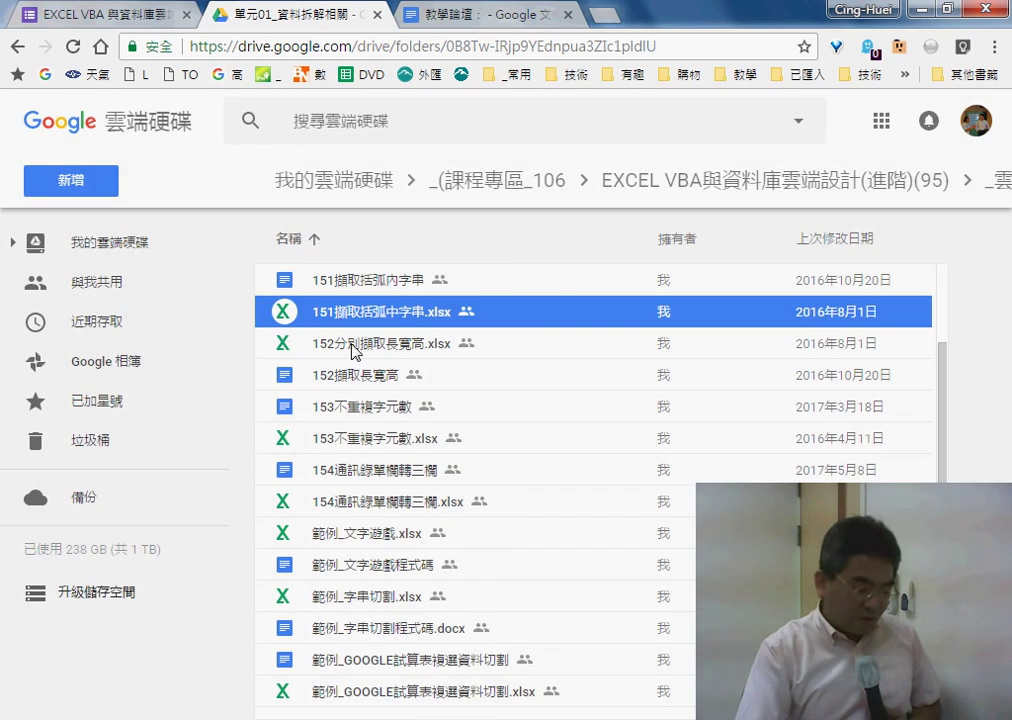
{"action": "left_click", "coordinate": [350, 342]}
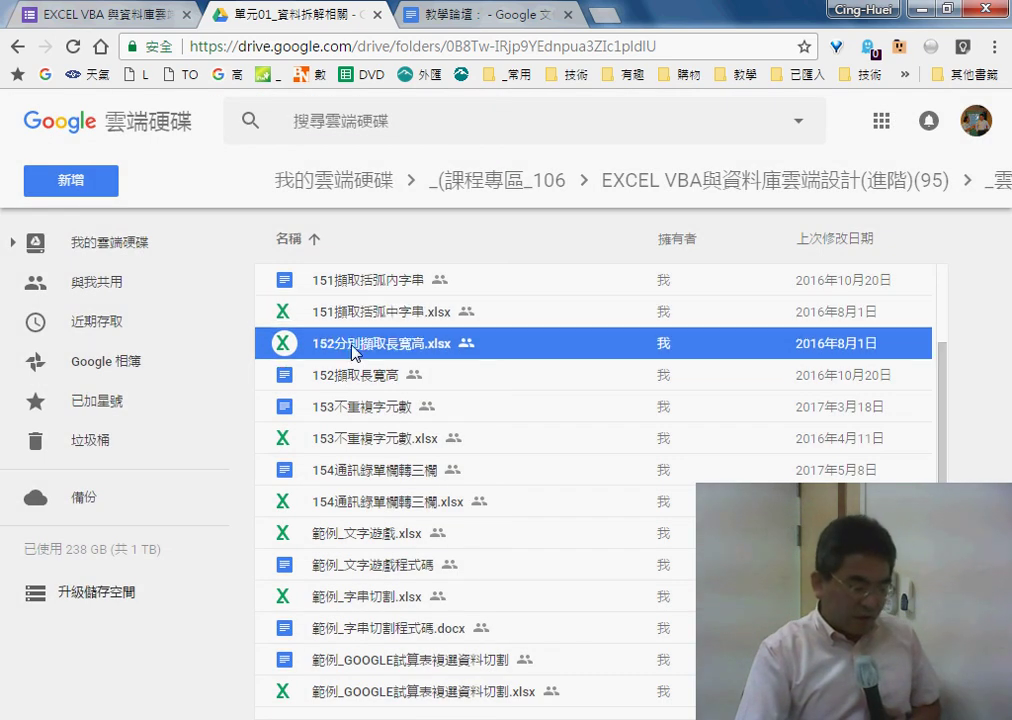
{"action": "left_click", "coordinate": [373, 445]}
{"action": "left_click", "coordinate": [368, 500]}
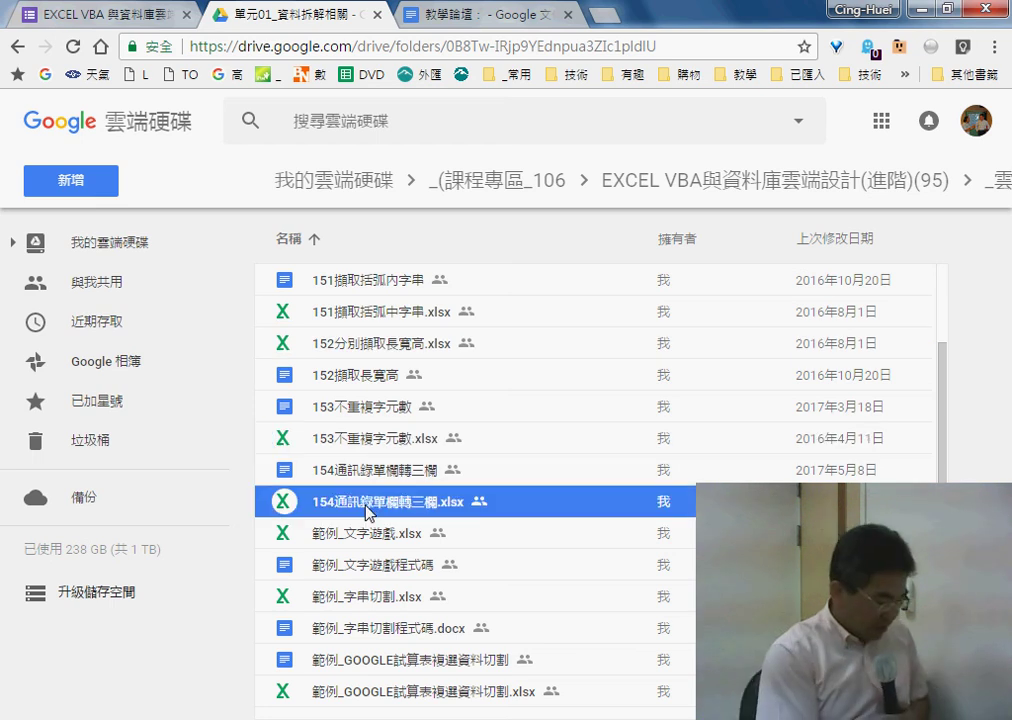
{"action": "scroll", "coordinate": [373, 470], "scroll_direction": "up", "scroll_amount": 2}
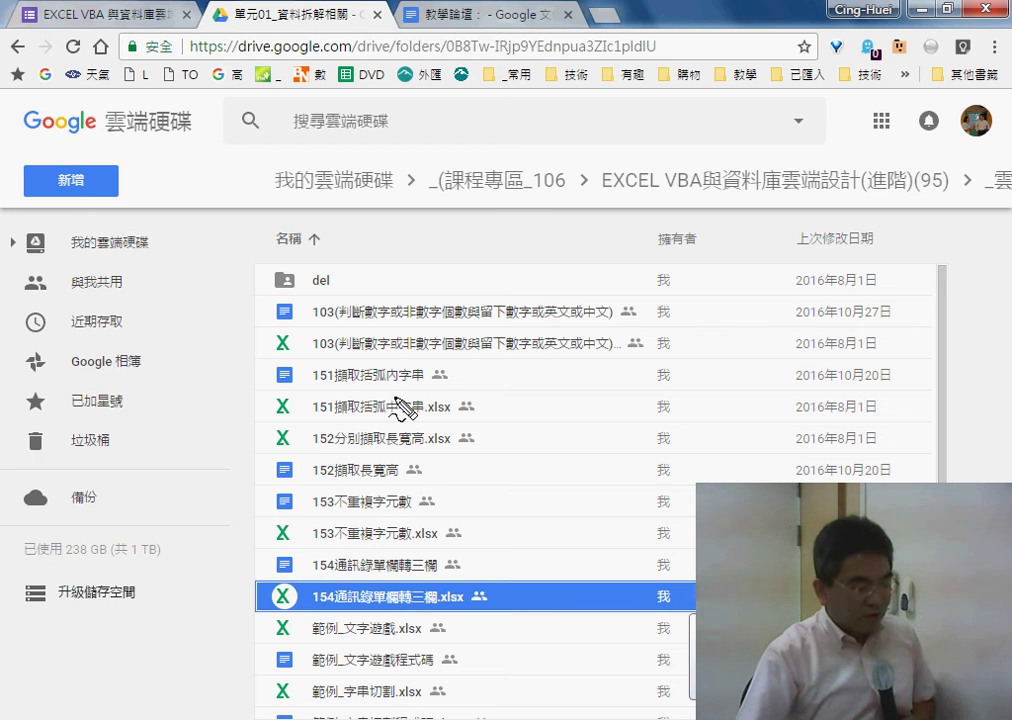
{"action": "mouse_move", "coordinate": [295, 368]}
{"action": "left_mouse_down"}
{"action": "mouse_move", "coordinate": [294, 339]}
{"action": "mouse_move", "coordinate": [298, 373]}
{"action": "mouse_move", "coordinate": [252, 352]}
{"action": "left_mouse_up"}
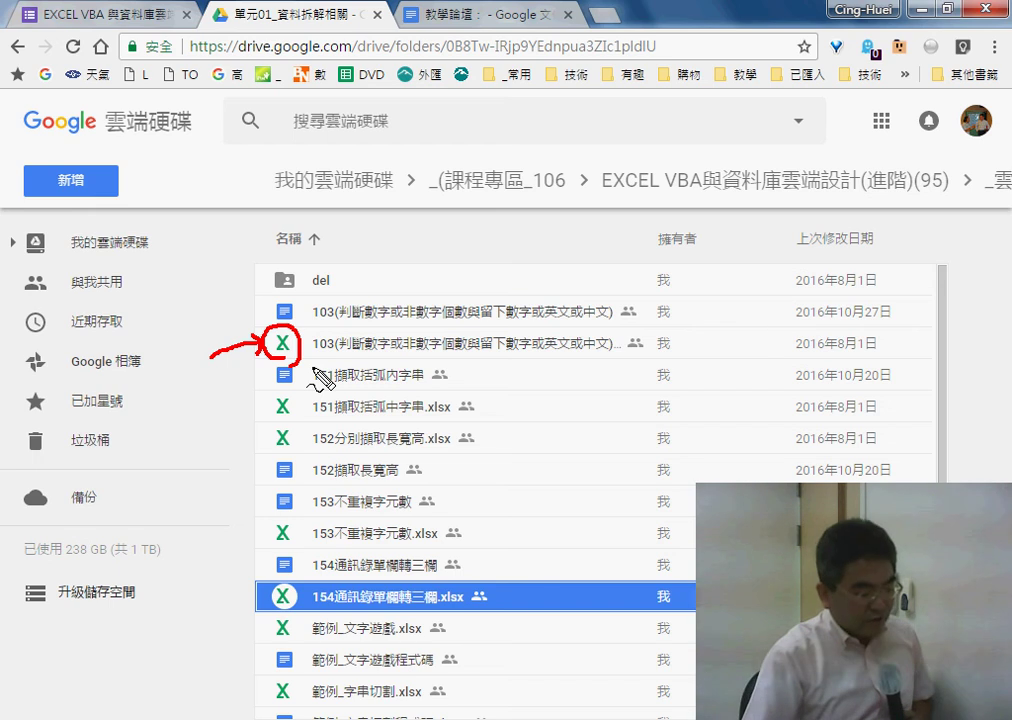
{"action": "key", "text": "Escape"}
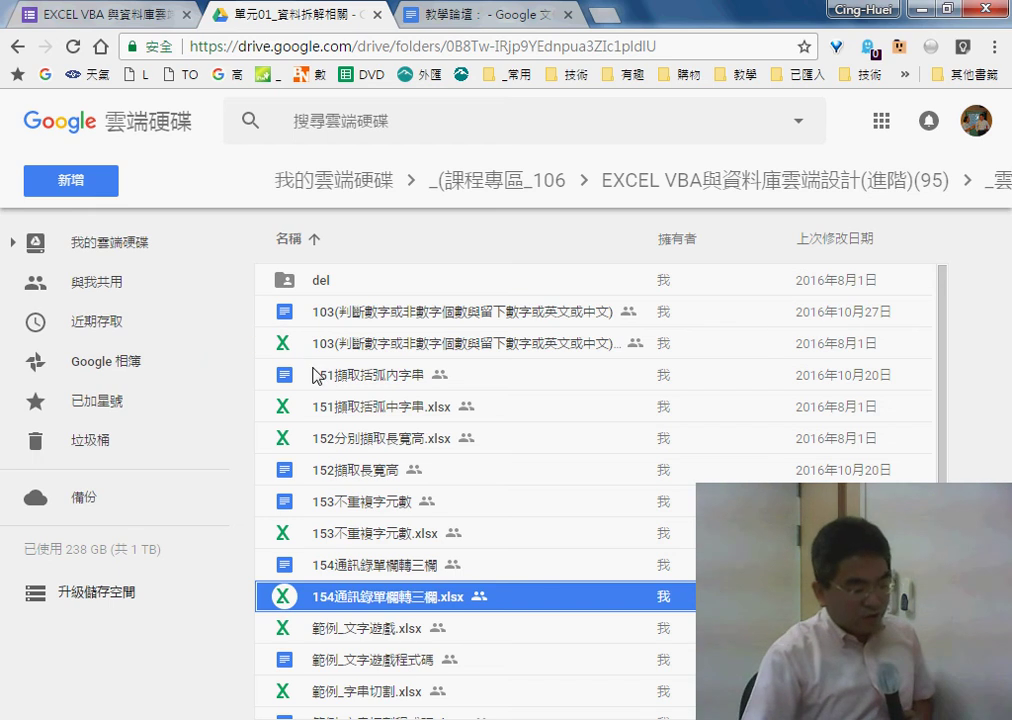
Open the Google Docs document 151擷取括弧內字串 from the Drive folder
{"action": "left_click", "coordinate": [368, 410]}
{"action": "left_click", "coordinate": [352, 376]}
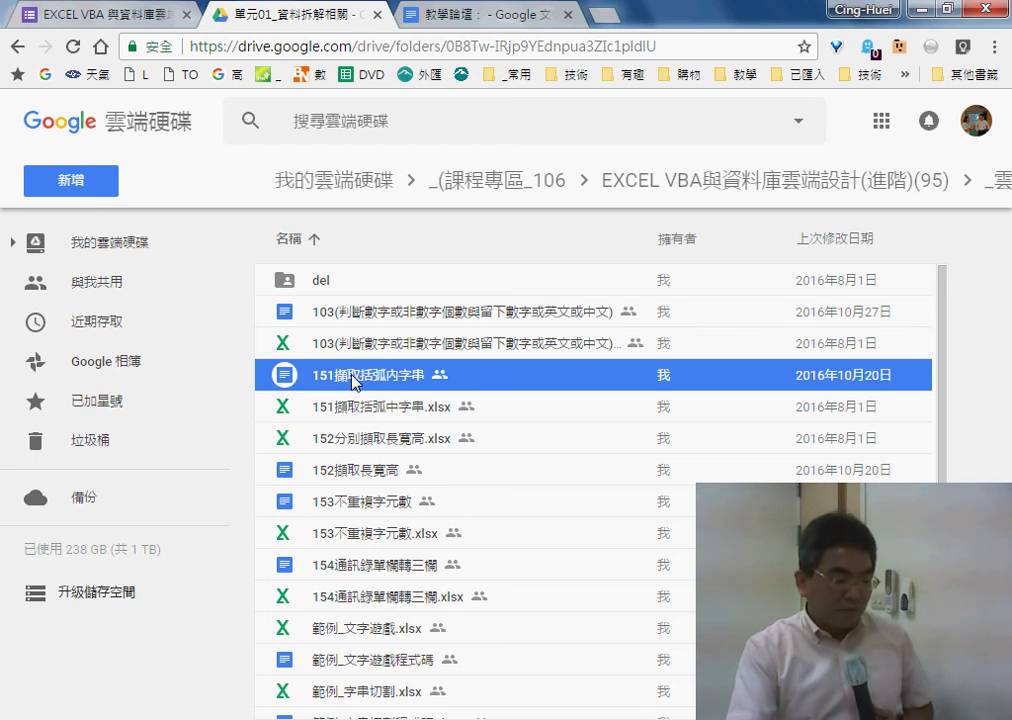
{"action": "double_click", "coordinate": [352, 377]}
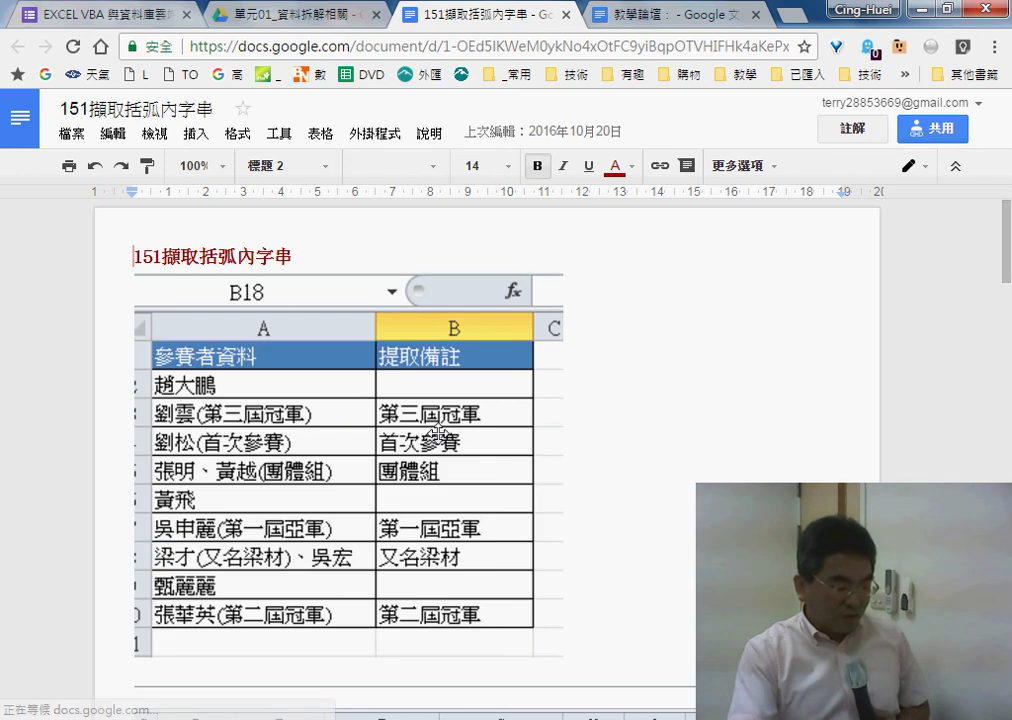
Review the document's worksheet formulas for the parenthesis positions, the inner text, the #VALUE error removal and the complete formula
{"action": "left_click", "coordinate": [659, 451]}
{"action": "scroll", "coordinate": [678, 451], "scroll_direction": "down", "scroll_amount": 5}
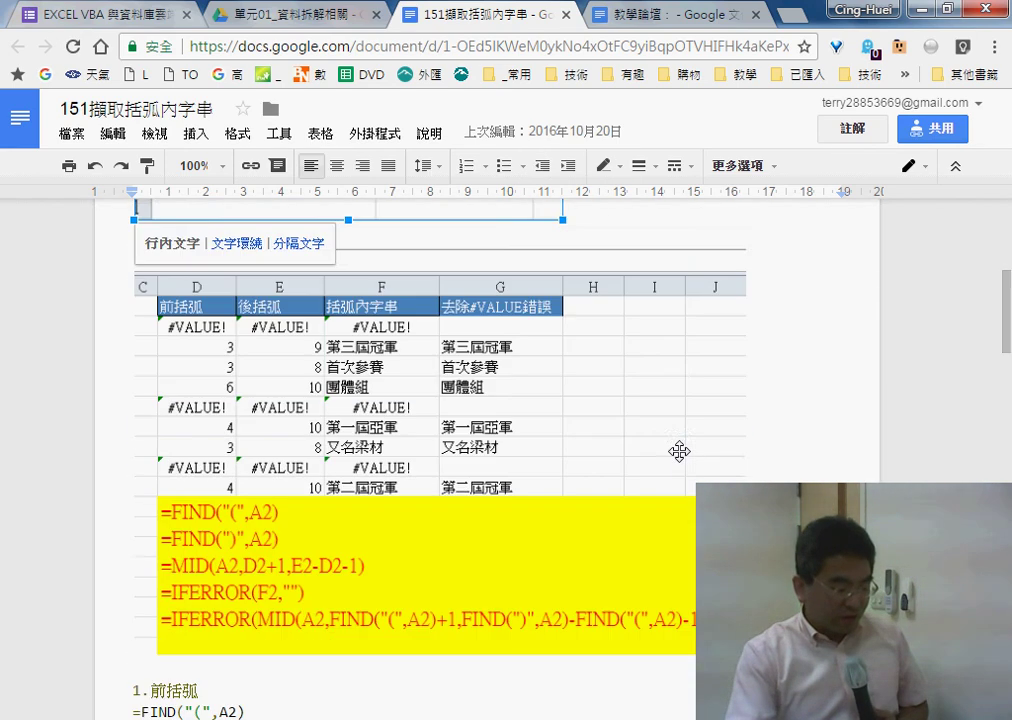
{"action": "scroll", "coordinate": [336, 480], "scroll_direction": "down", "scroll_amount": 2}
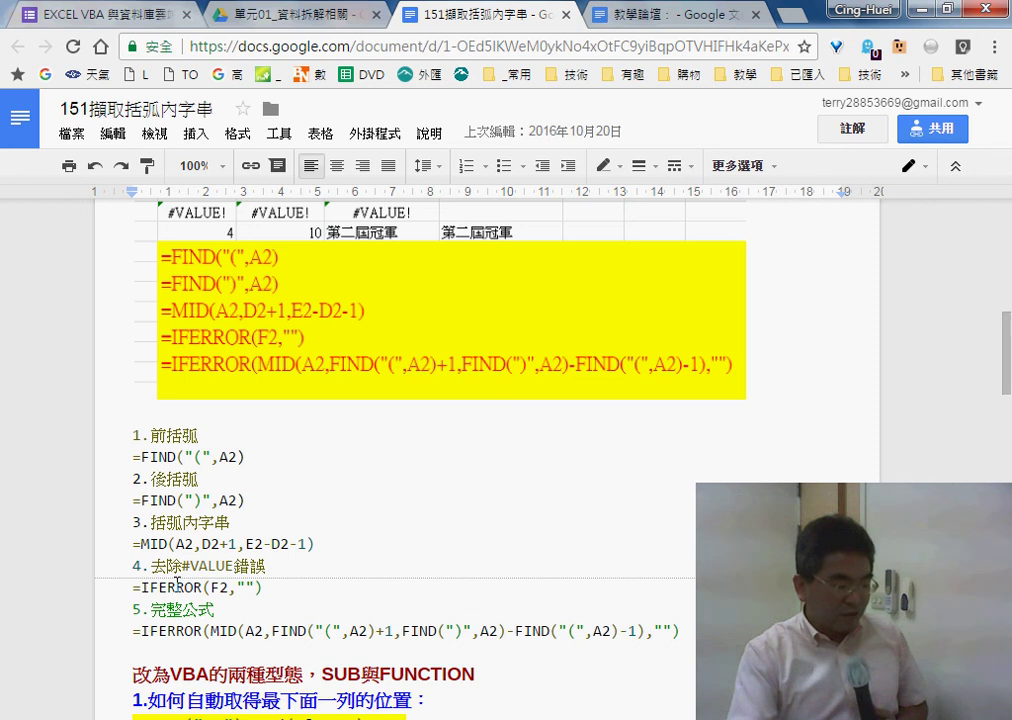
{"action": "left_click_drag", "start_coordinate": [133, 632], "coordinate": [687, 635]}
{"action": "left_click", "coordinate": [181, 456]}
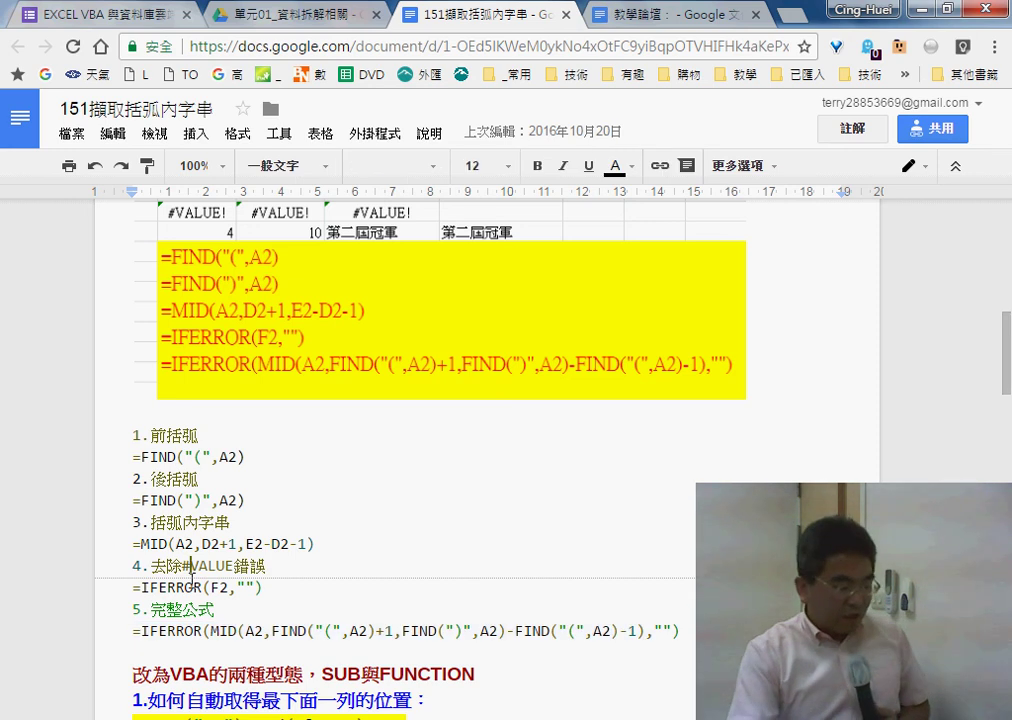
{"action": "left_click_drag", "start_coordinate": [190, 566], "coordinate": [193, 588]}
Read through the document's VBA section, covering the 清除, 括弧字串_公式 and 括弧字串 procedures and the 括弧字串函數 function
{"action": "scroll", "coordinate": [624, 600], "scroll_direction": "down", "scroll_amount": 5}
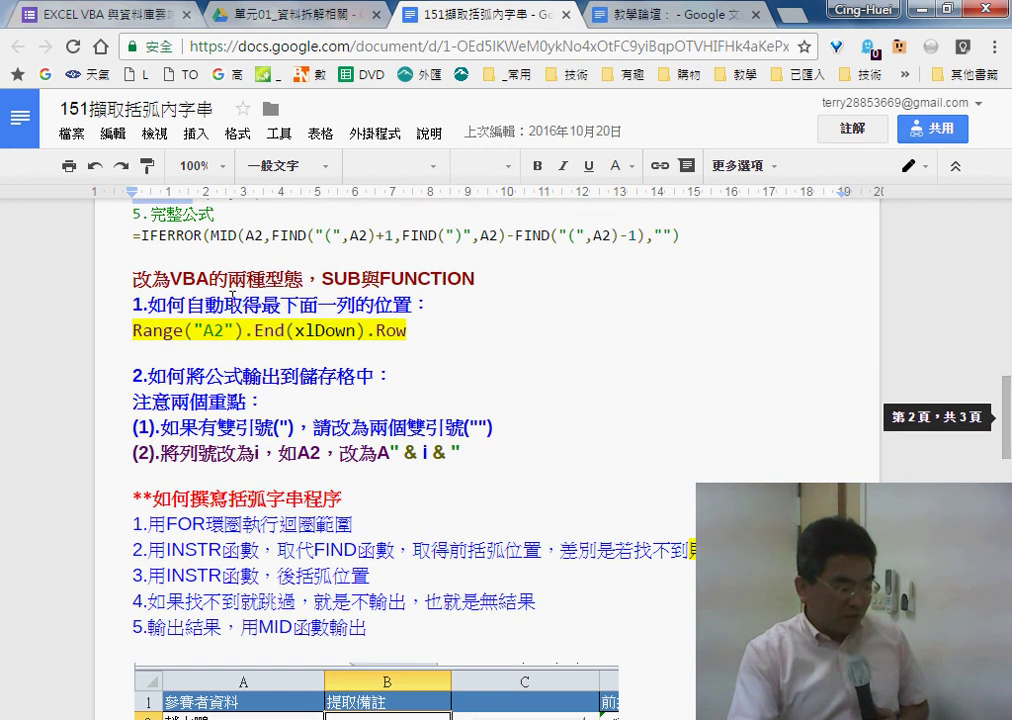
{"action": "scroll", "coordinate": [291, 343], "scroll_direction": "down", "scroll_amount": 5}
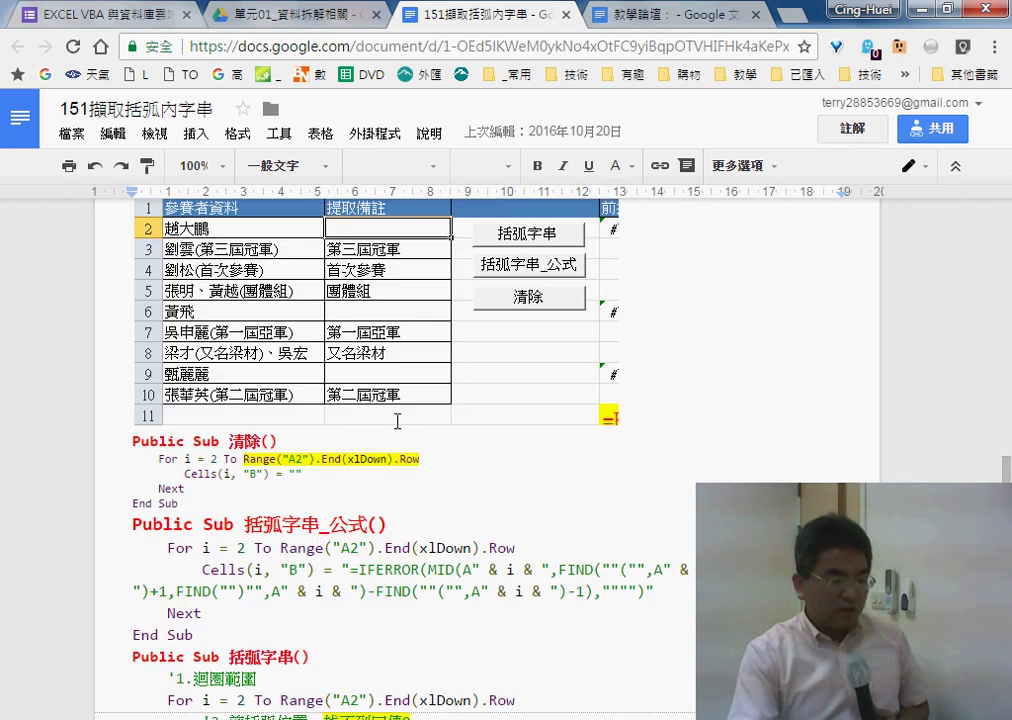
{"action": "scroll", "coordinate": [213, 393], "scroll_direction": "down", "scroll_amount": 1}
{"action": "scroll", "coordinate": [287, 549], "scroll_direction": "down", "scroll_amount": 4}
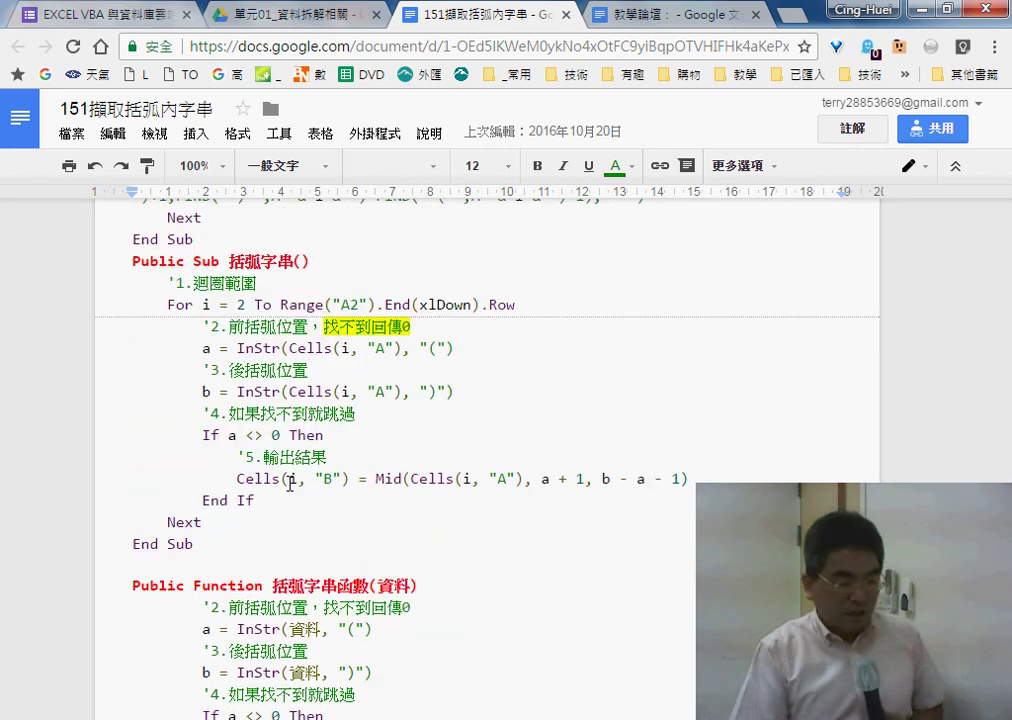
{"action": "scroll", "coordinate": [290, 483], "scroll_direction": "up", "scroll_amount": 2}
{"action": "scroll", "coordinate": [290, 483], "scroll_direction": "up", "scroll_amount": 1}
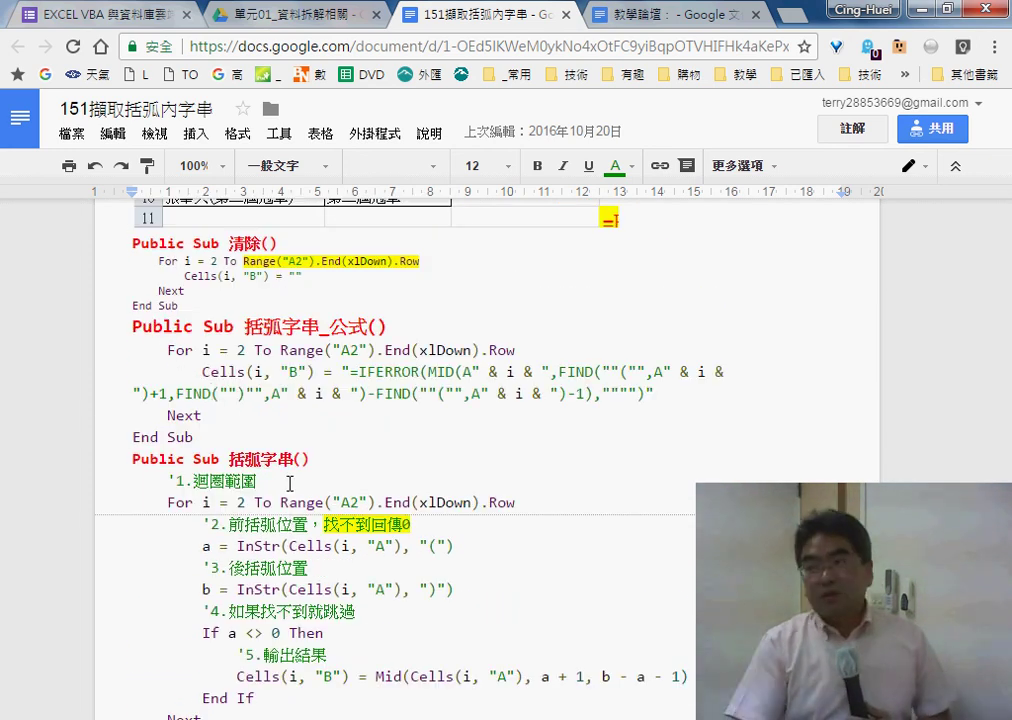